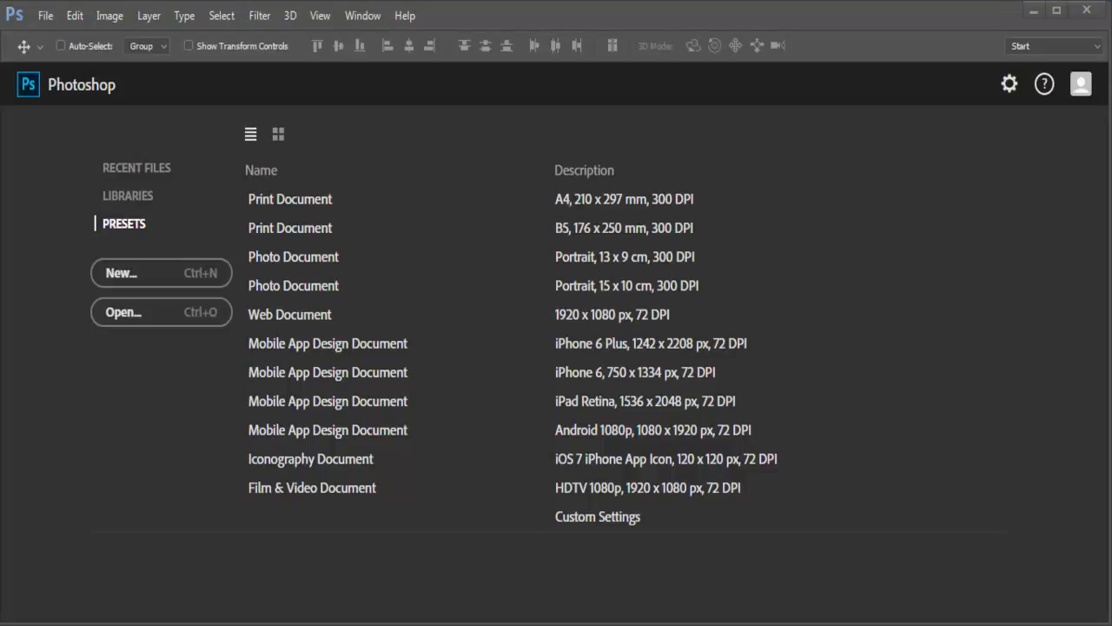
Start a new document and set its width to 1368 pixels and height to 600 pixels
click(47, 20)
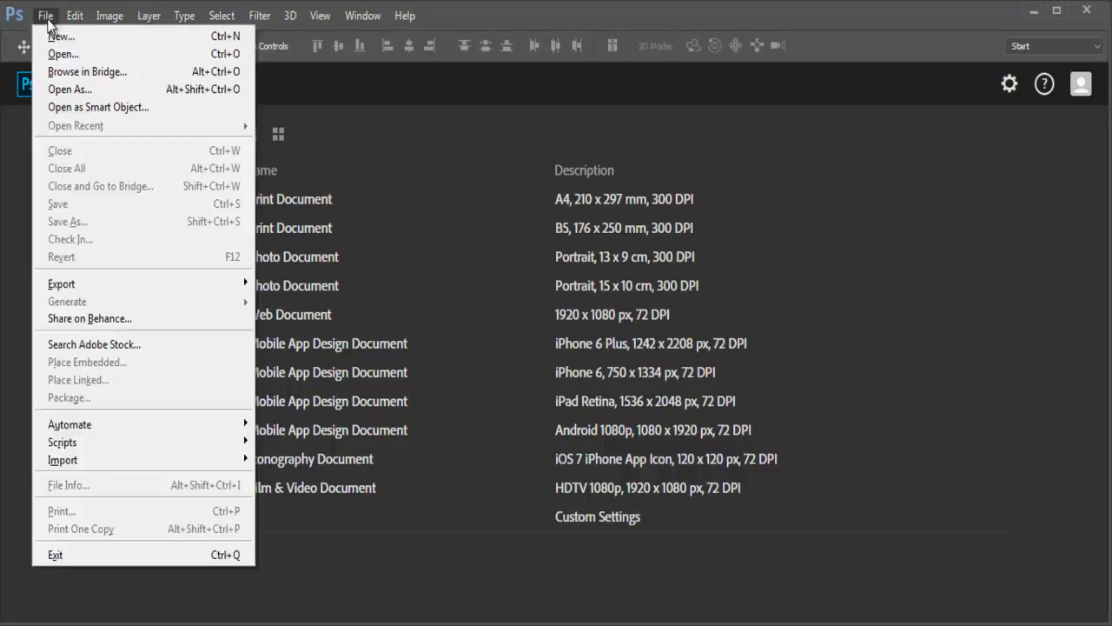
click(54, 37)
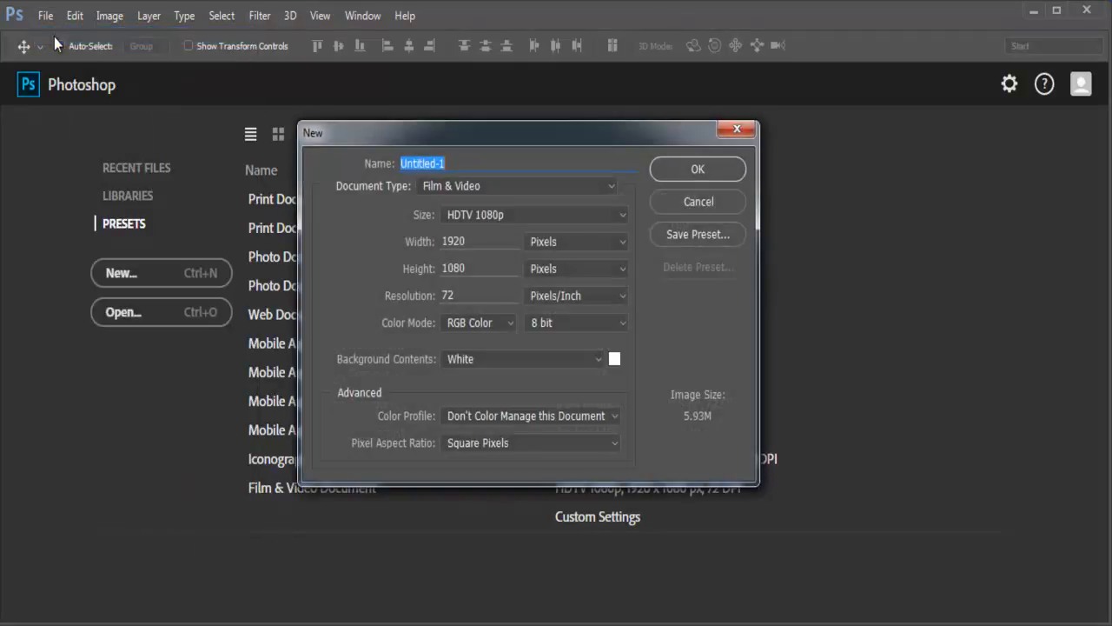
double_click(471, 241)
text(1)
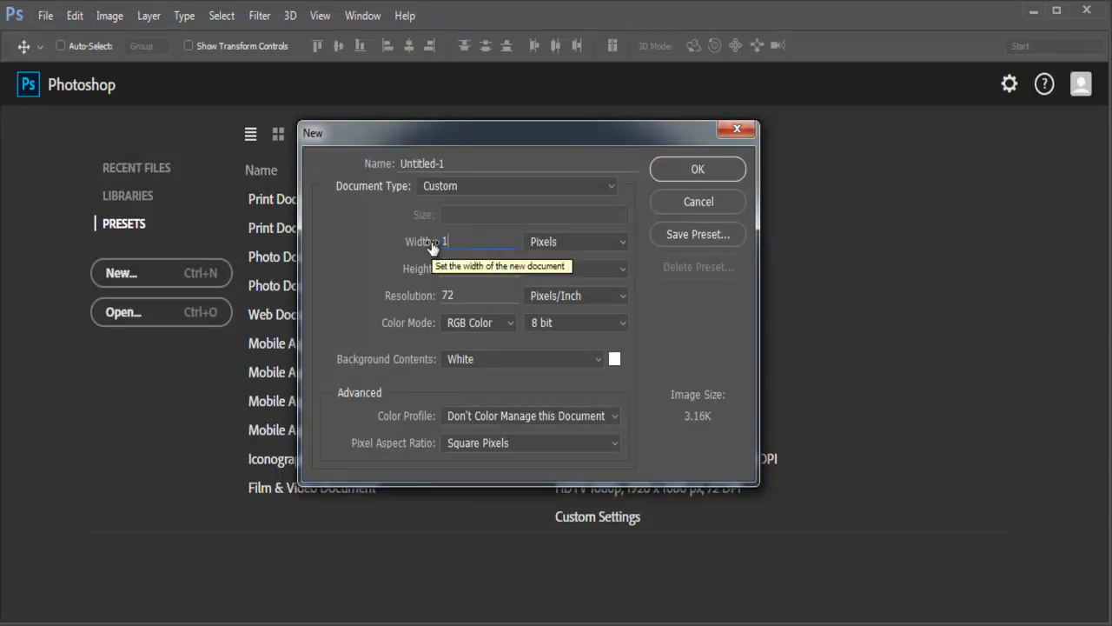
text(368)
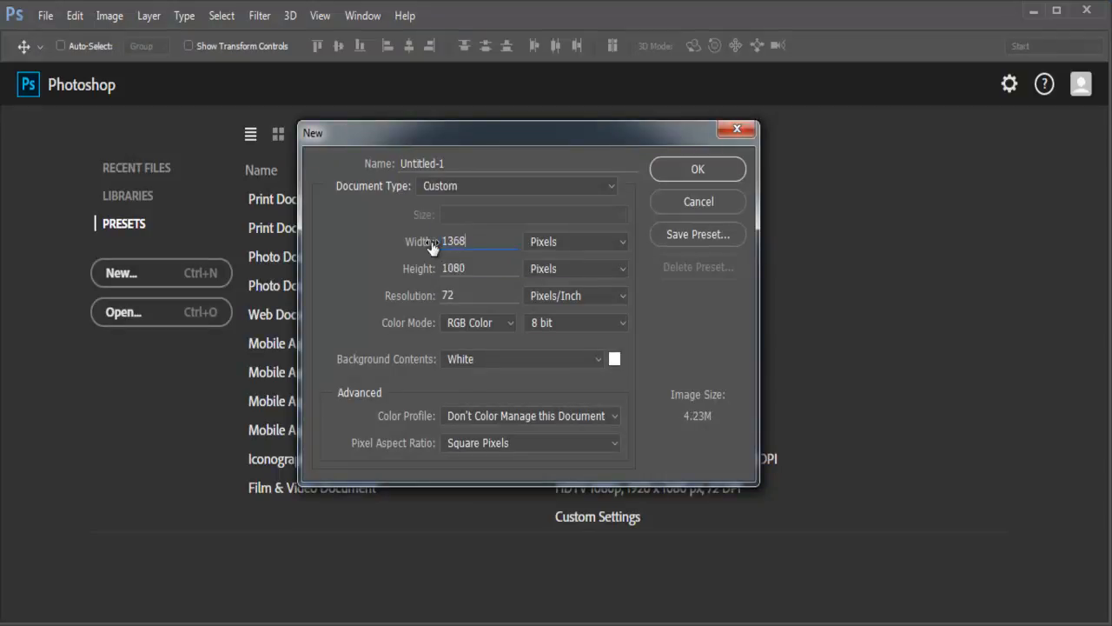
double_click(487, 268)
text(600)
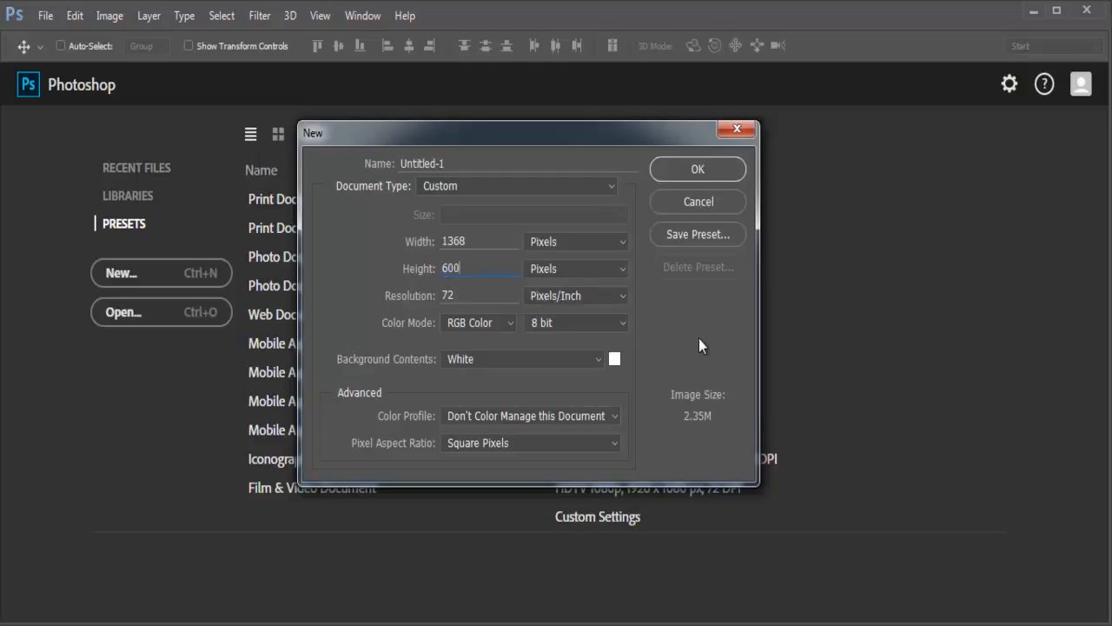
Set the new document's background color to hex 2df5a3 and create the document
click(615, 360)
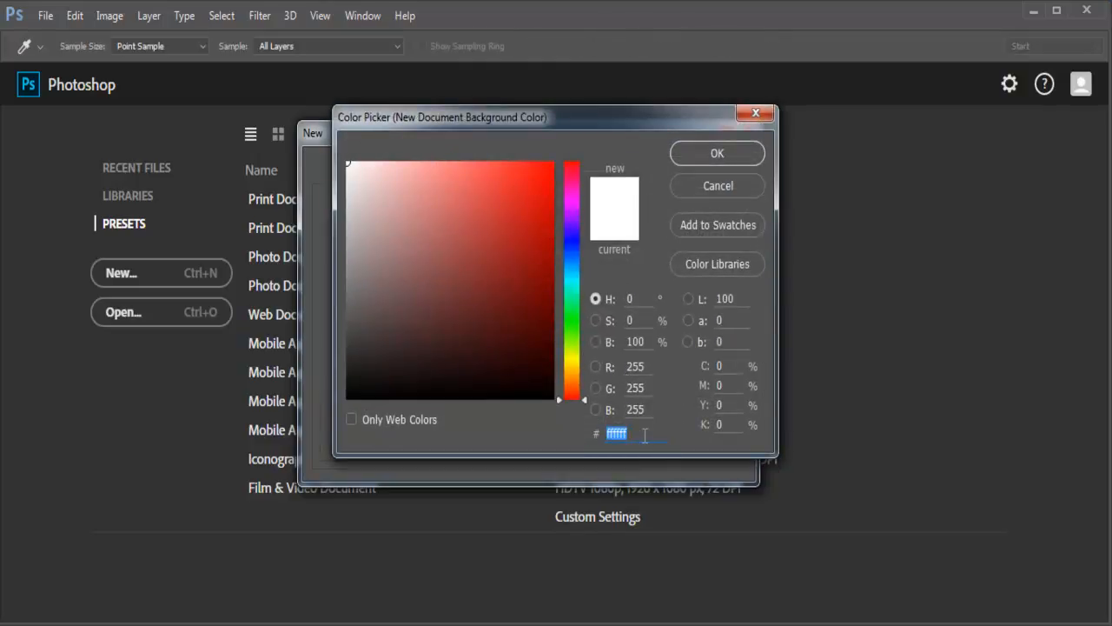
text(2)
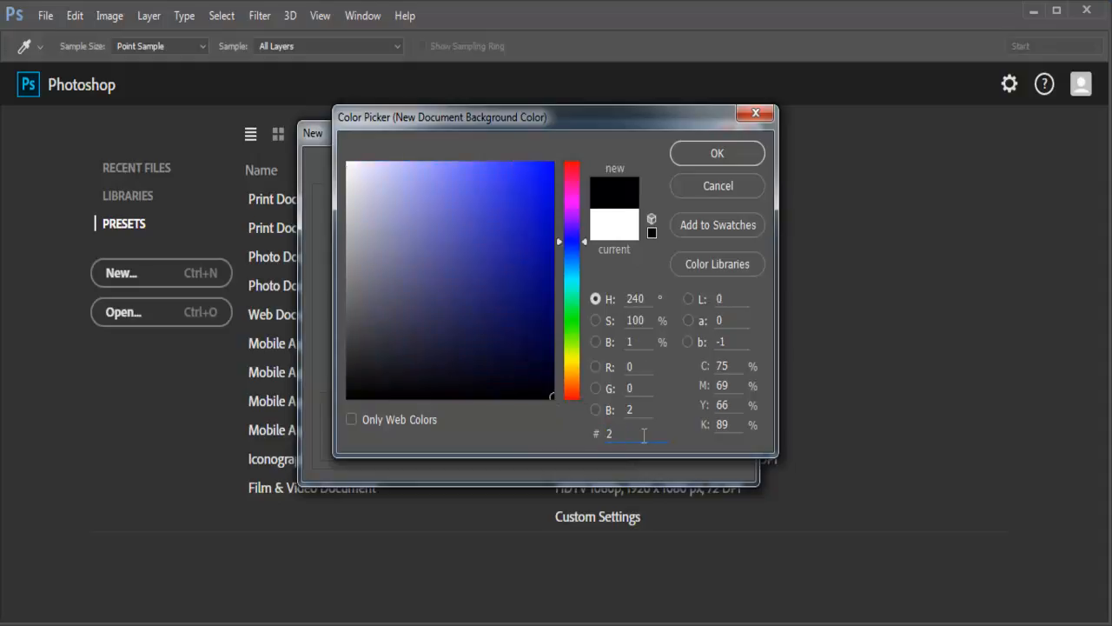
text(d)
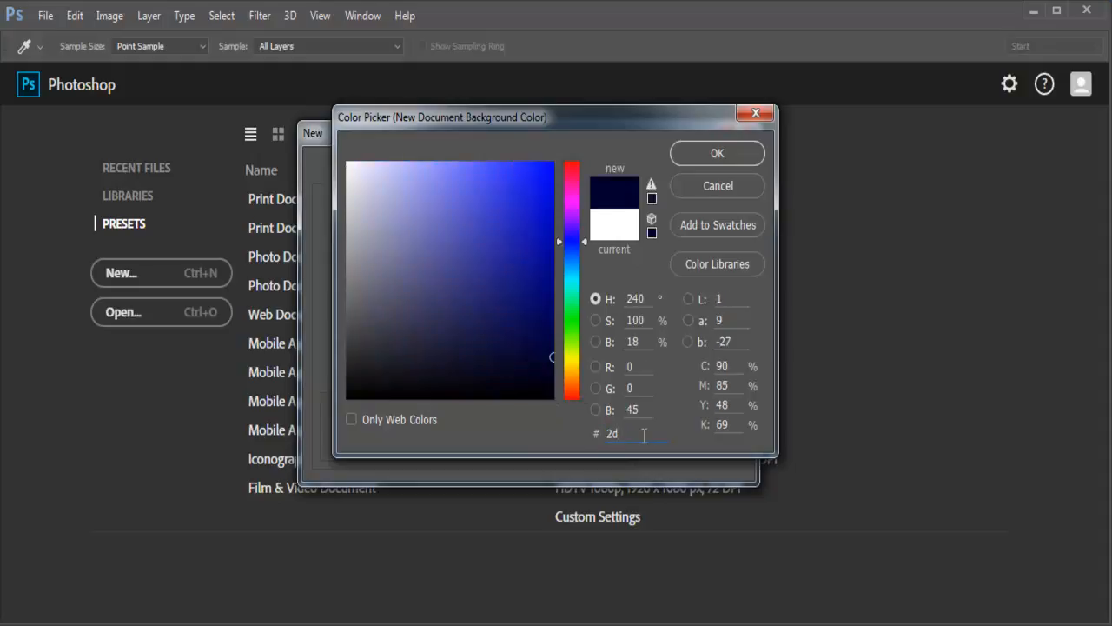
text(f)
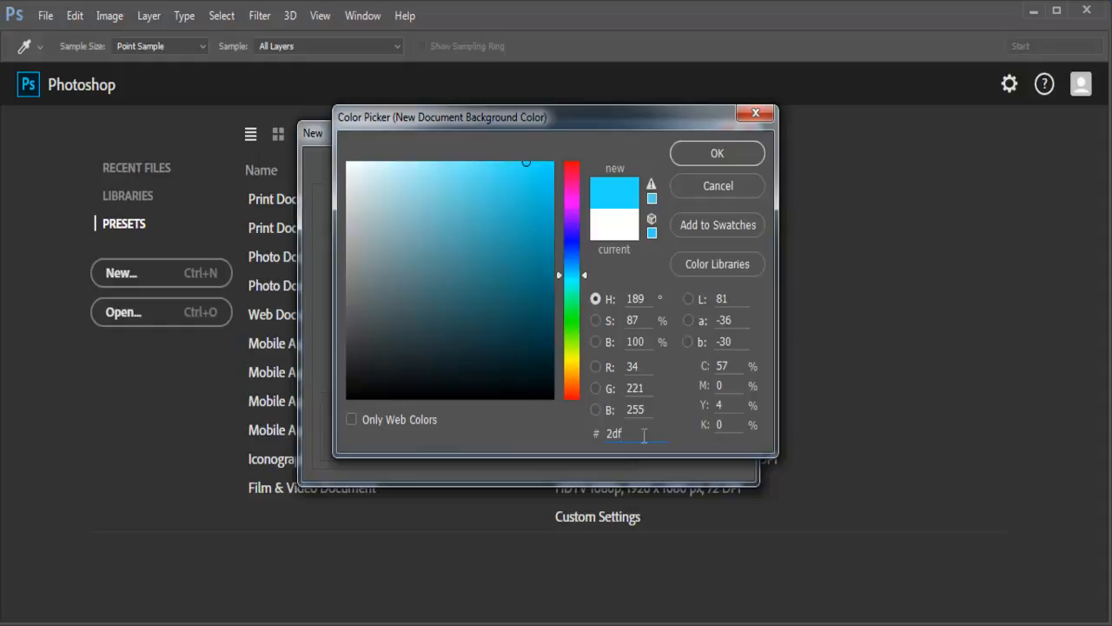
text(5a3)
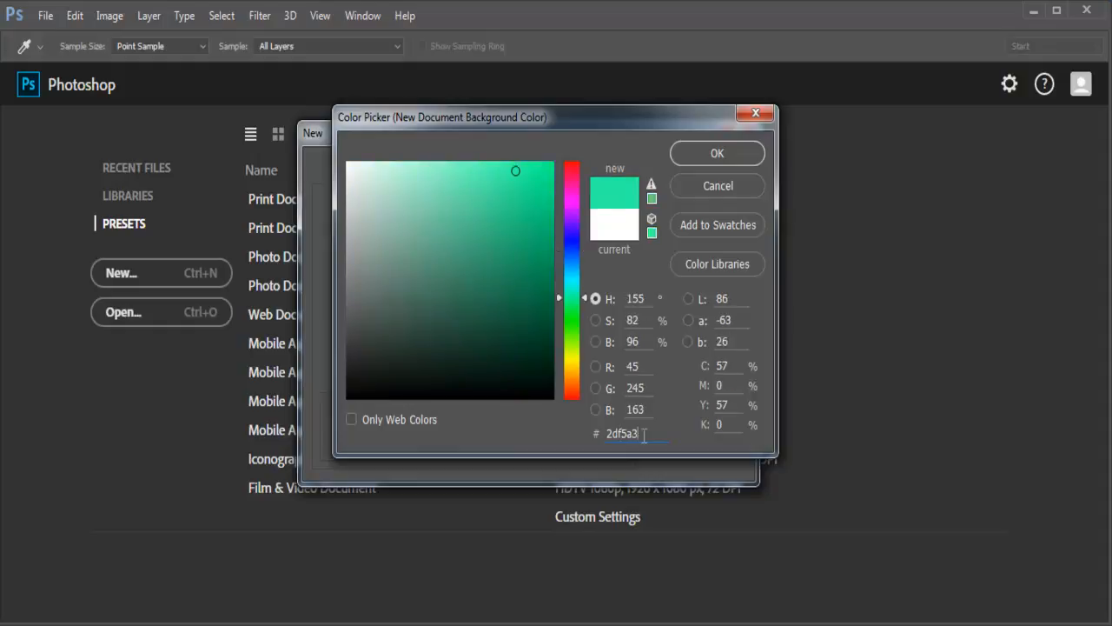
drag(648, 434, 606, 434)
click(644, 433)
click(721, 153)
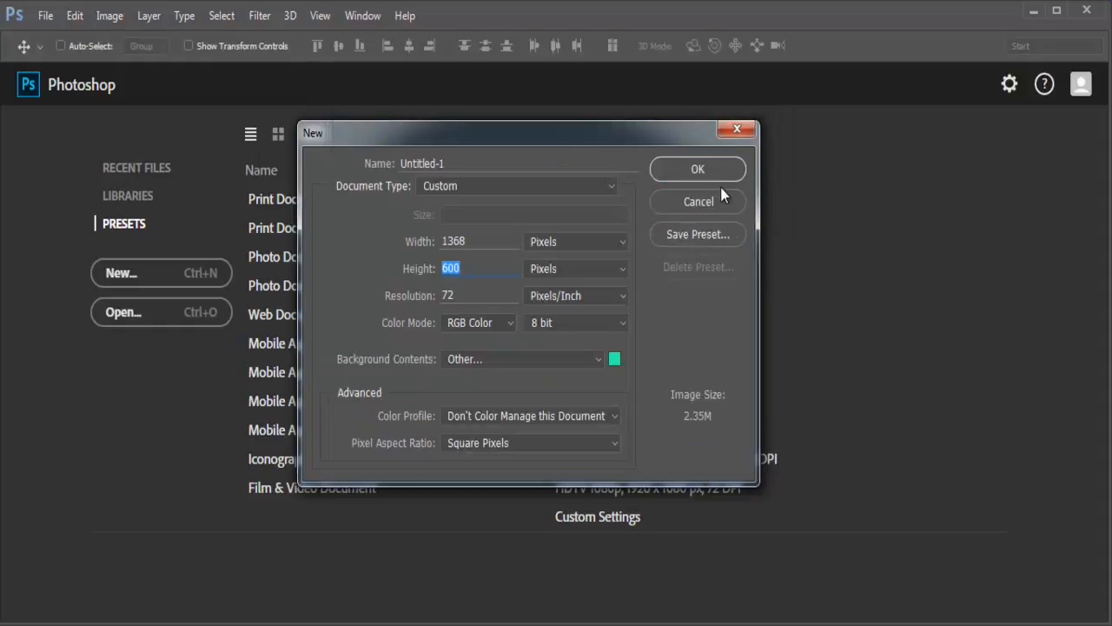
click(710, 168)
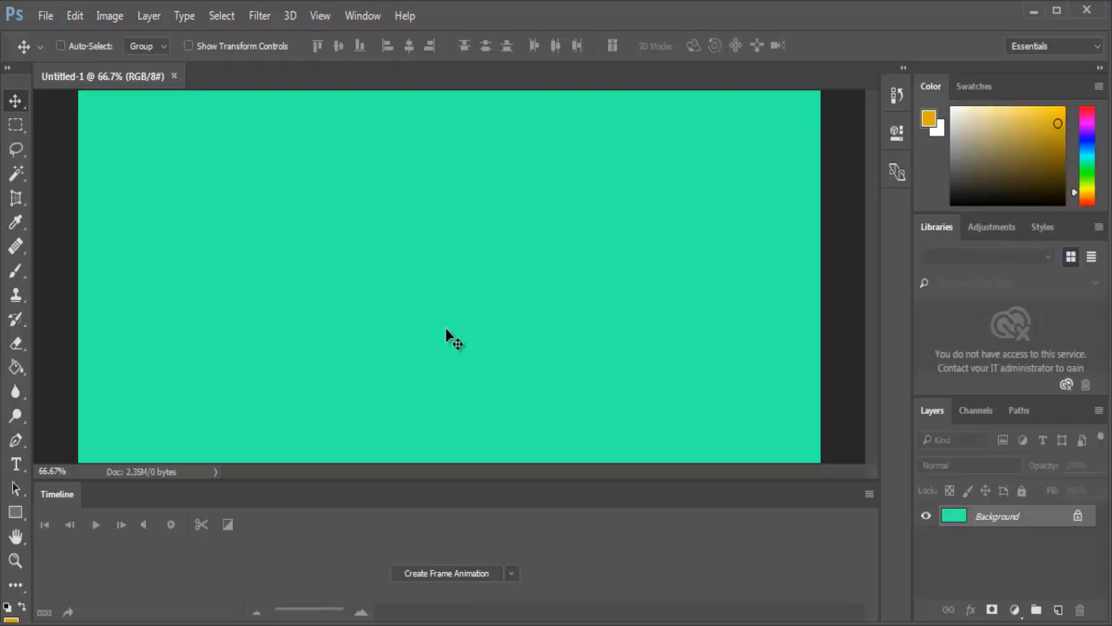
click(512, 575)
click(450, 598)
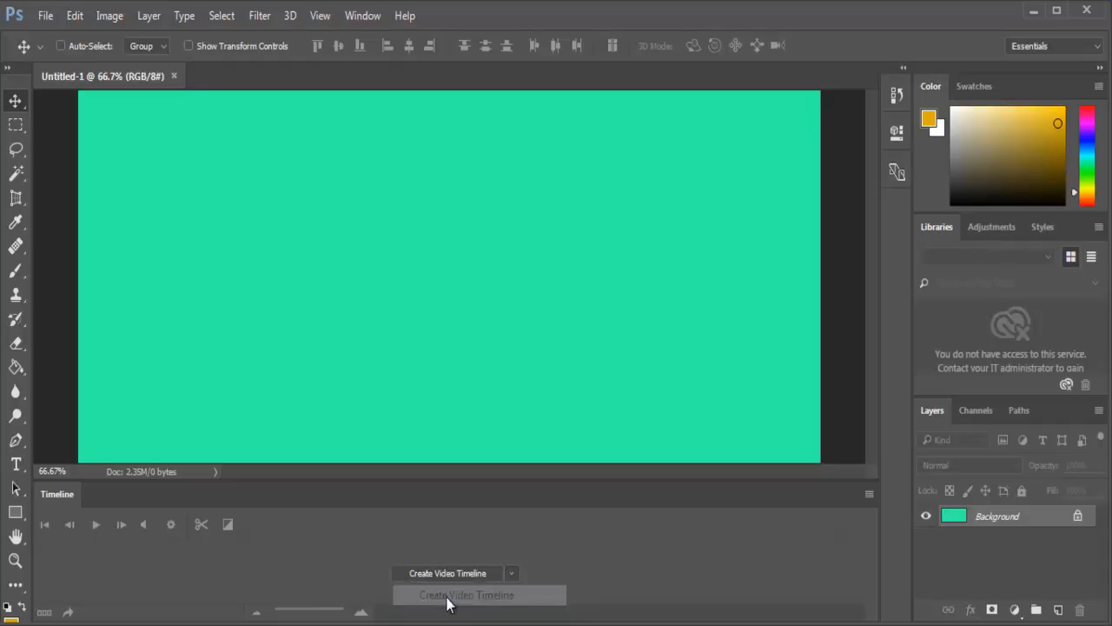
click(510, 574)
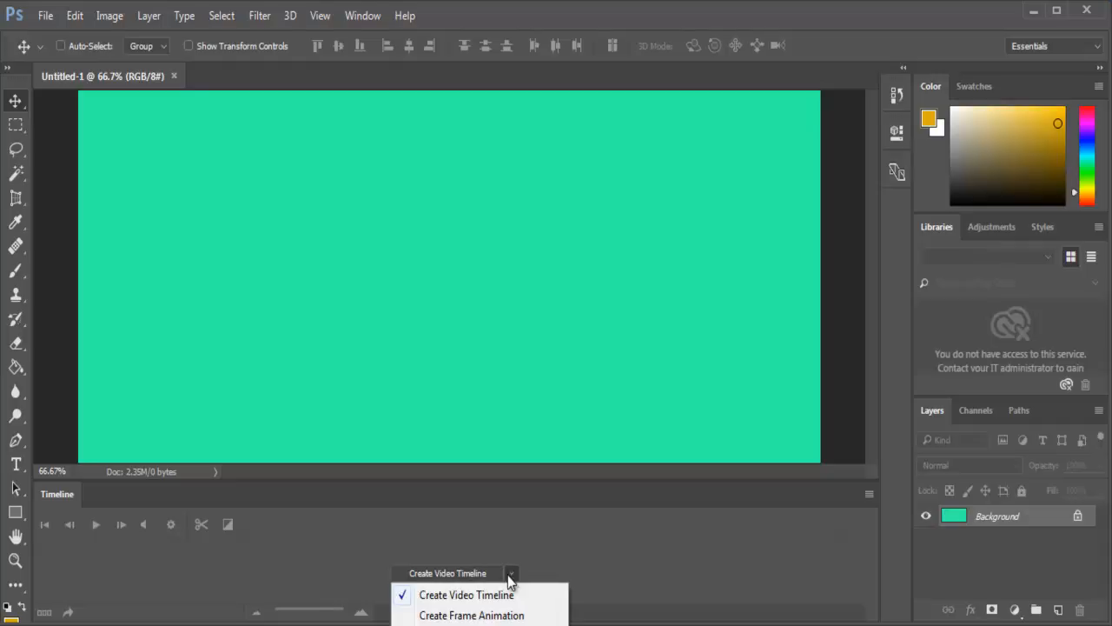
click(445, 615)
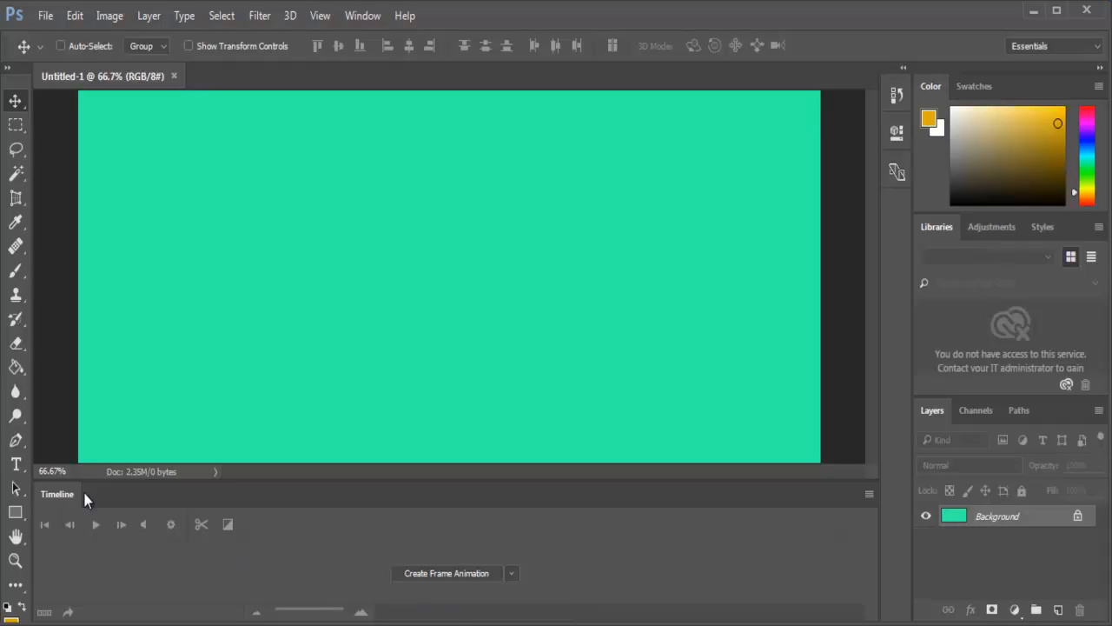
click(364, 19)
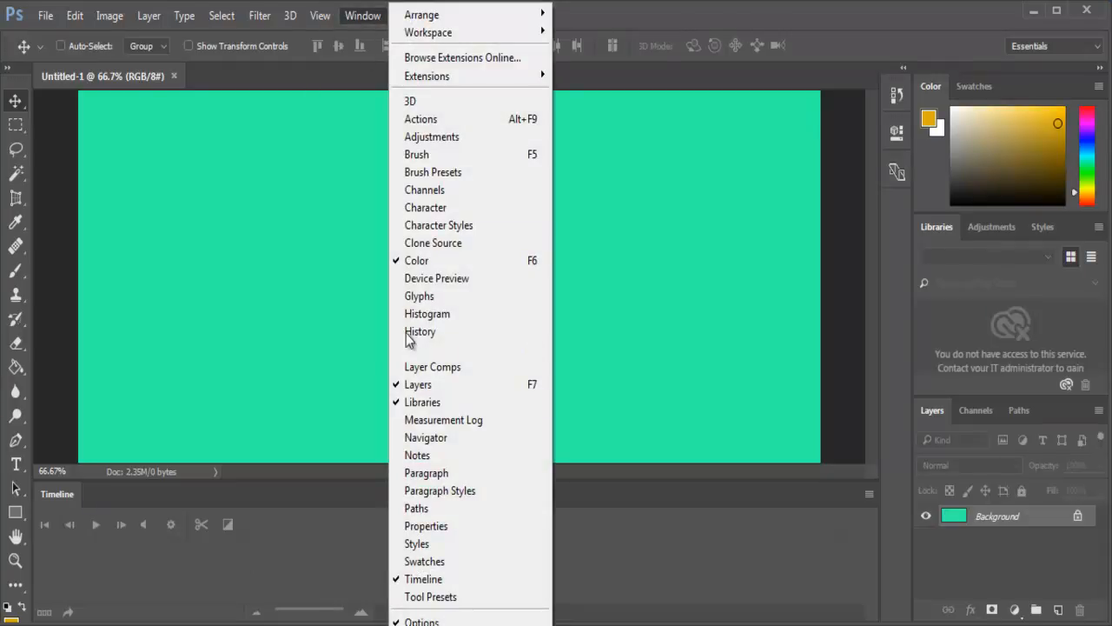
click(423, 580)
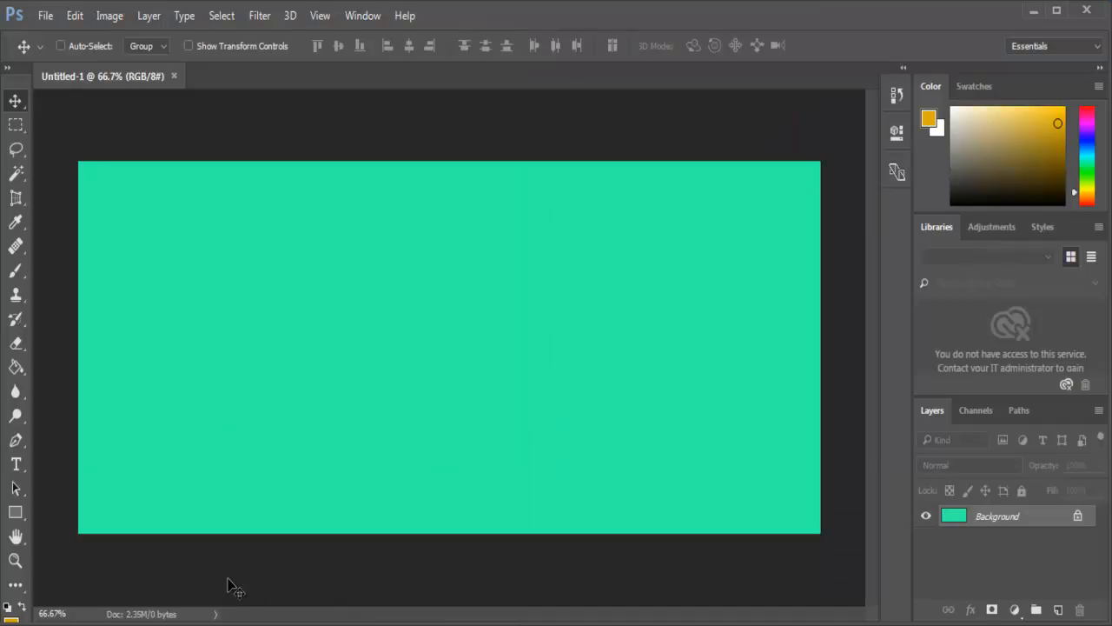
click(369, 17)
click(423, 579)
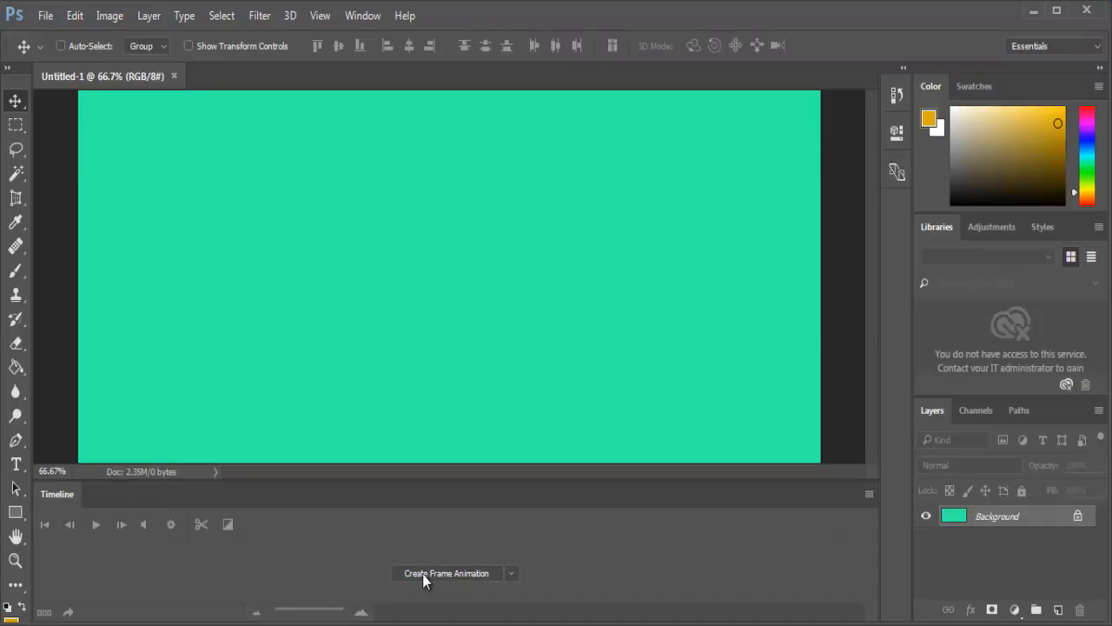
Create a frame animation in the timeline
click(426, 573)
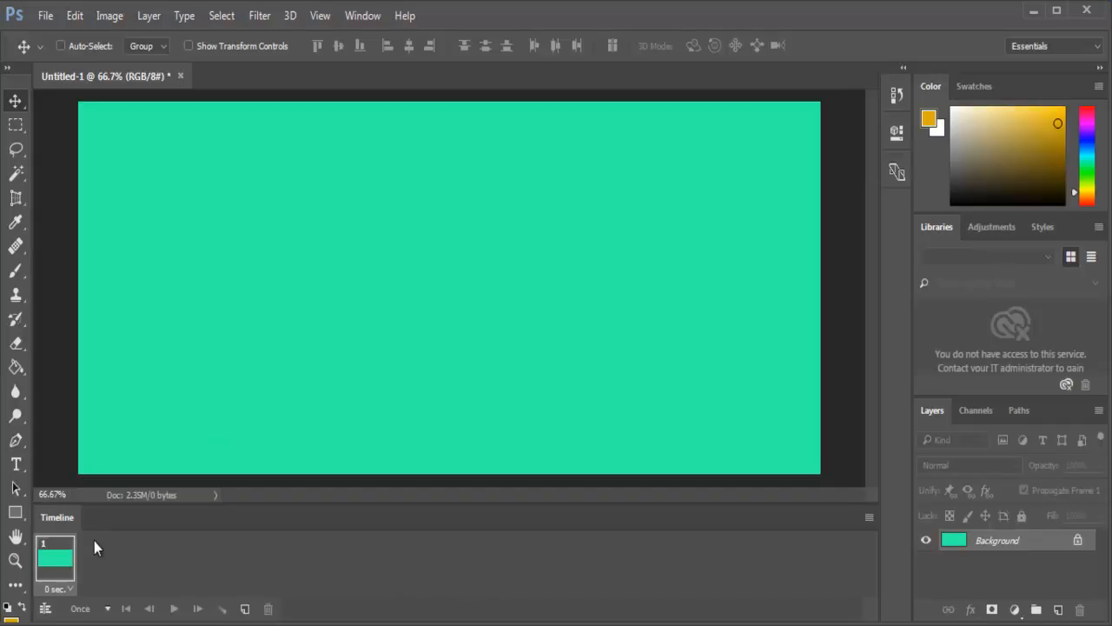
Add the text "I'm So Broke I" at 72 pt near the canvas's upper-left corner
click(16, 465)
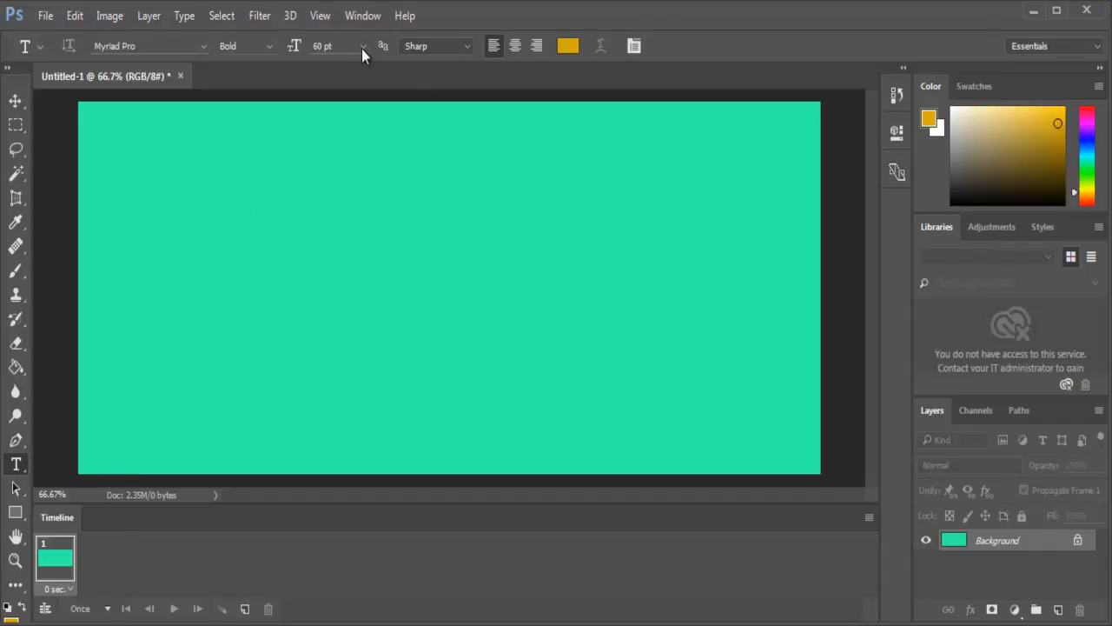
click(321, 48)
click(363, 47)
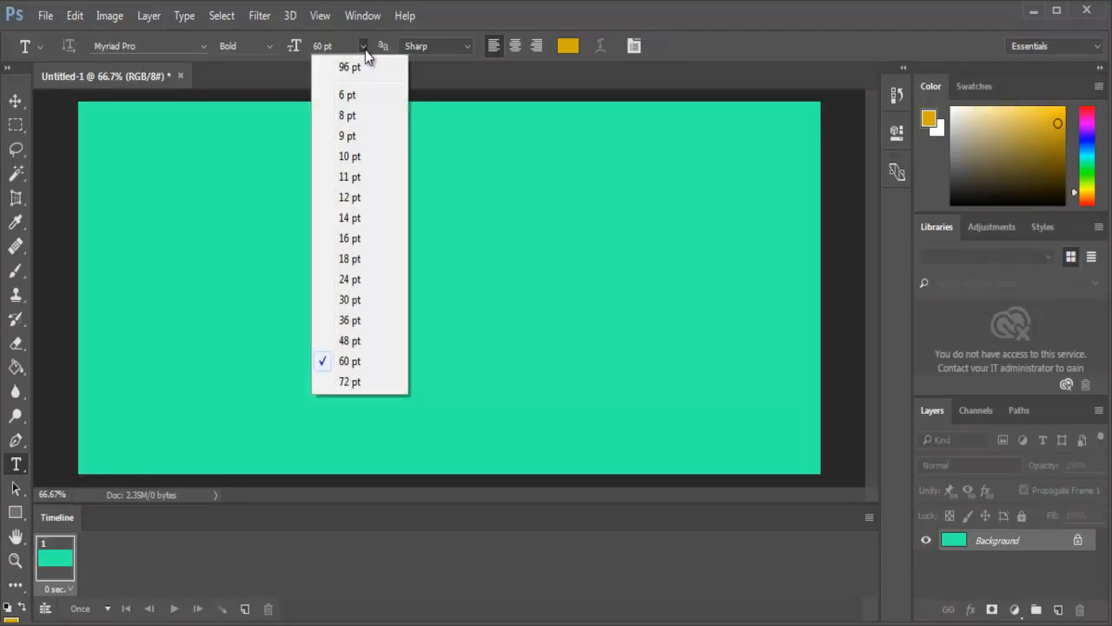
click(348, 382)
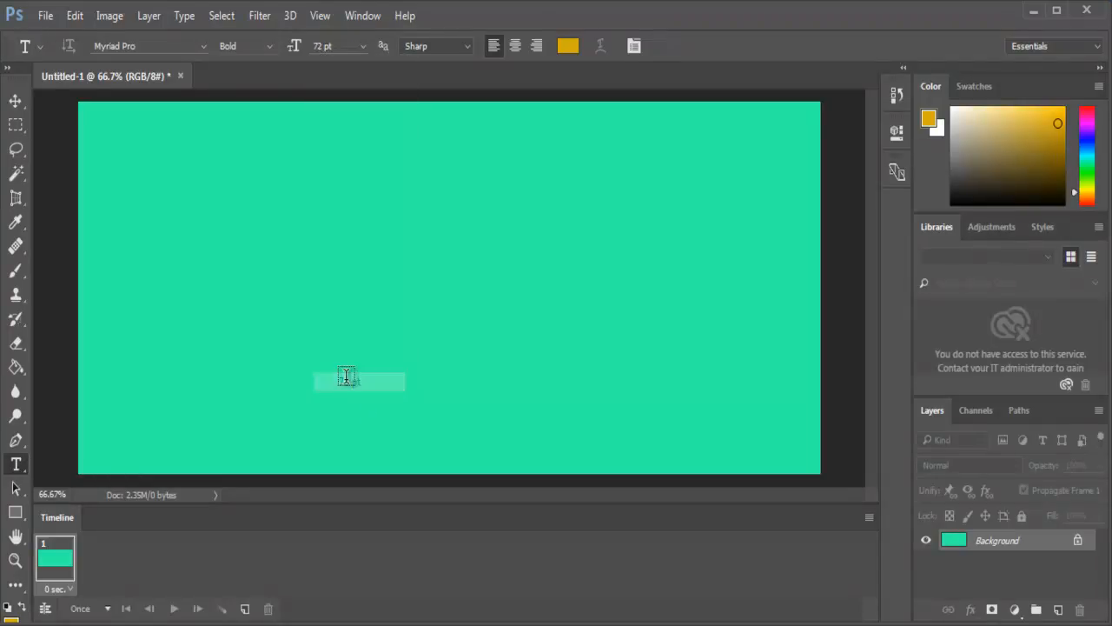
click(128, 174)
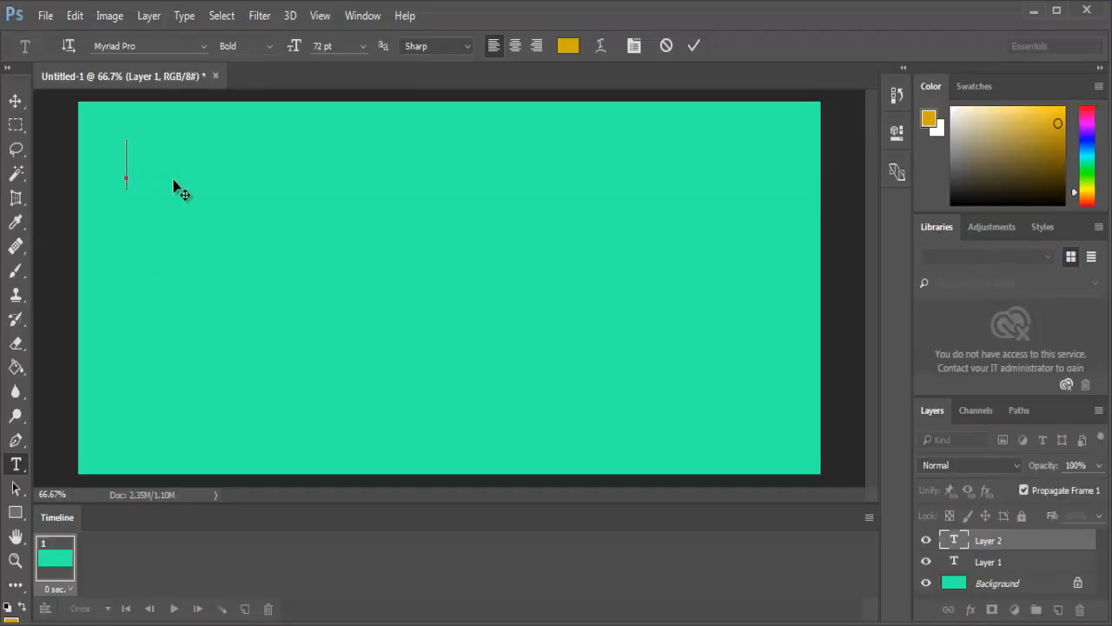
text(I')
text(m)
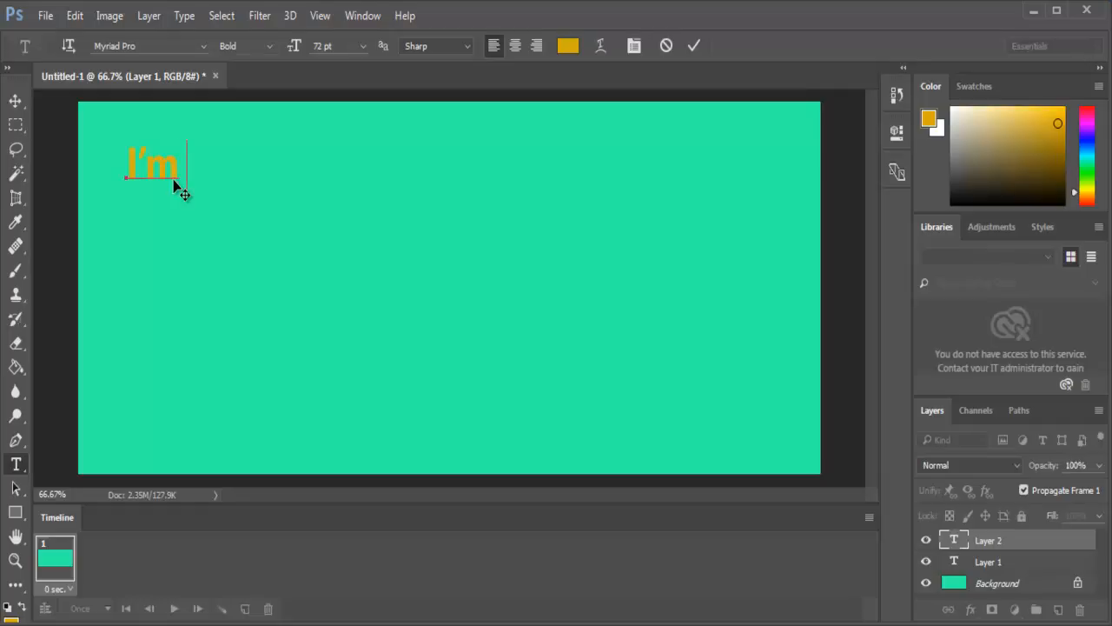
text( So Bro)
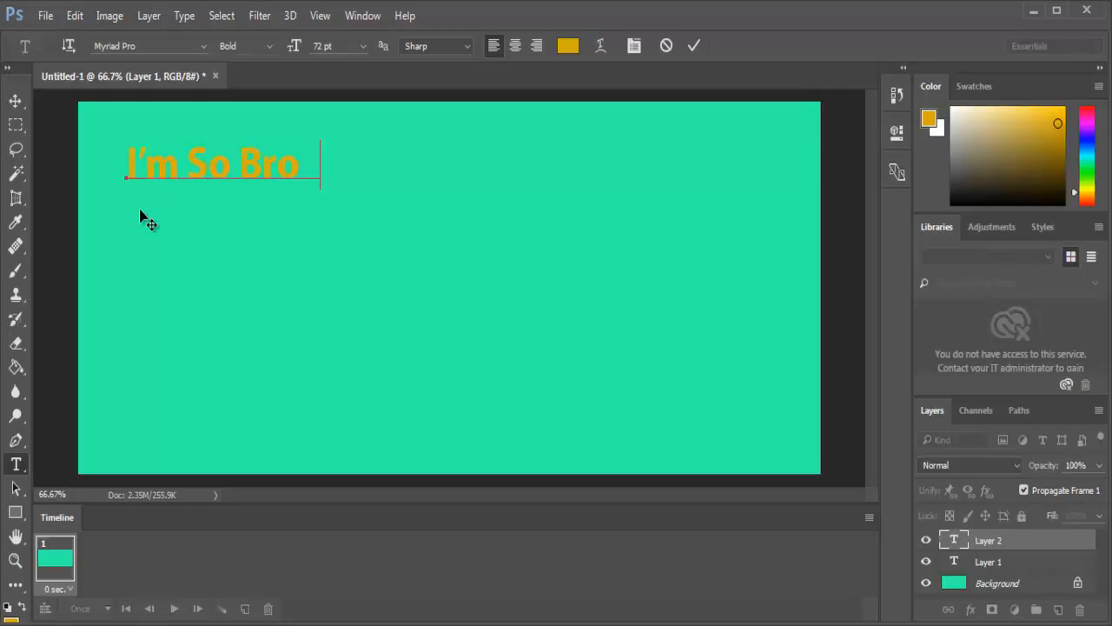
text(ke I)
click(16, 101)
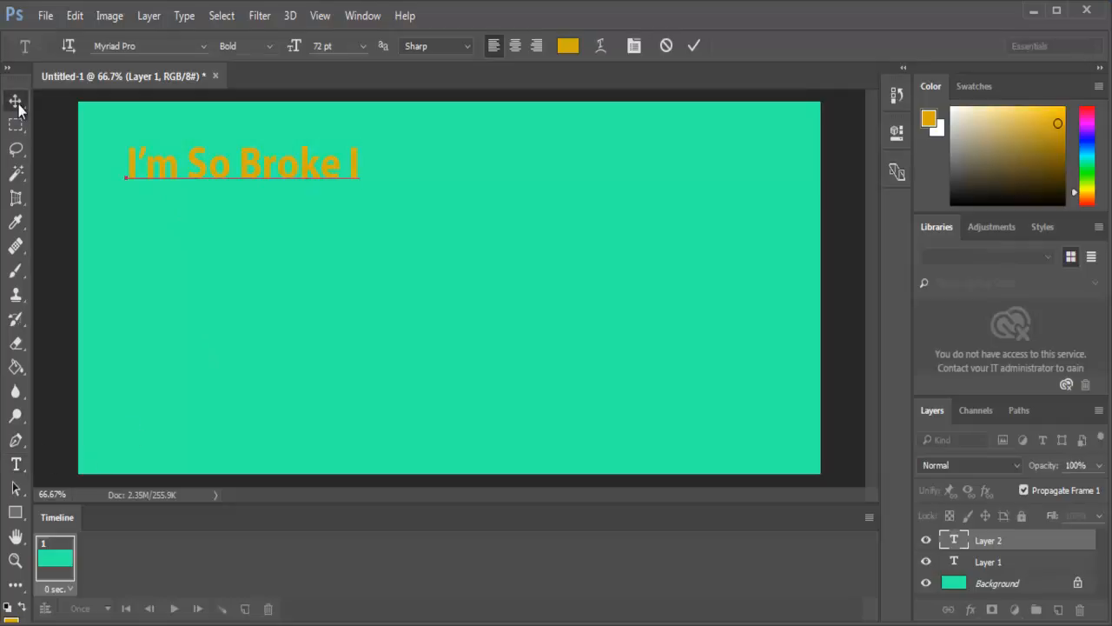
Add the red text "can'T eVen PaY" below and to the right of the first text line
click(15, 468)
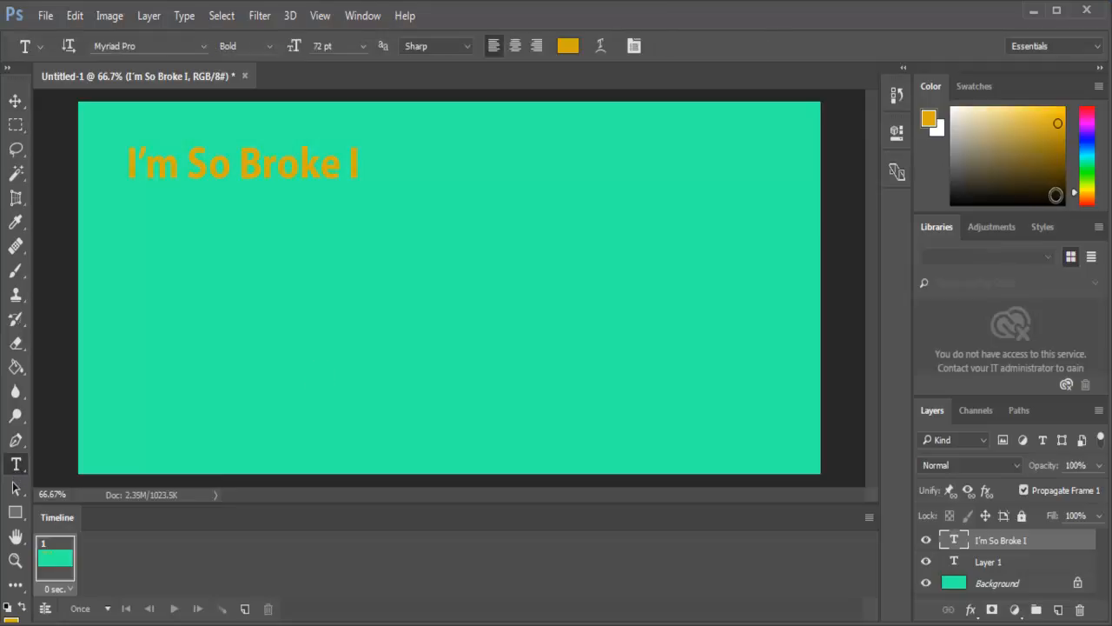
click(1086, 204)
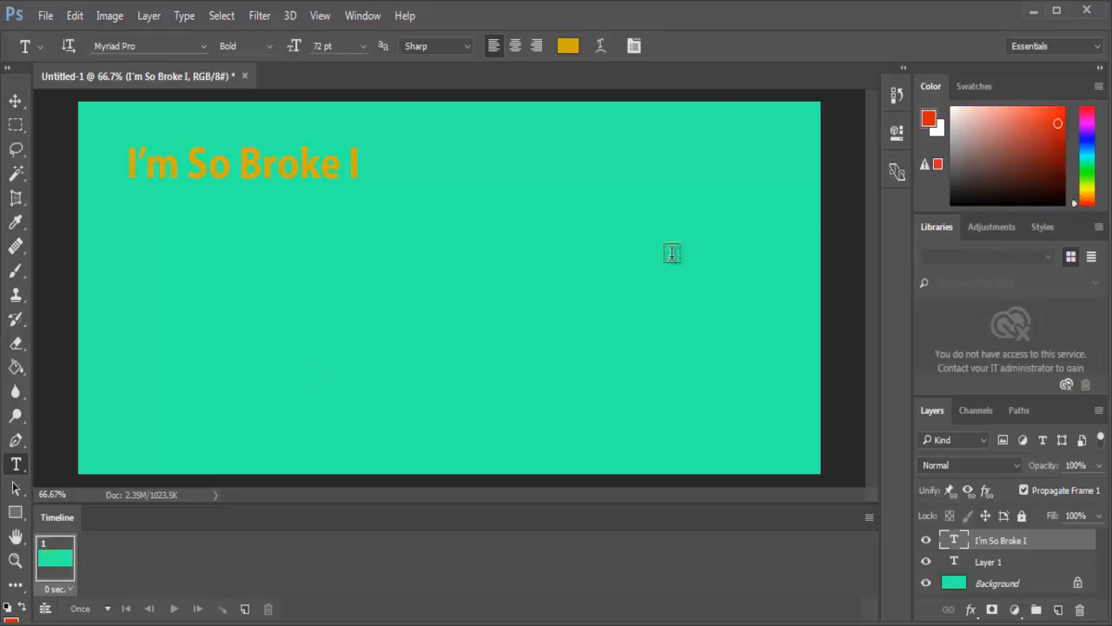
click(348, 263)
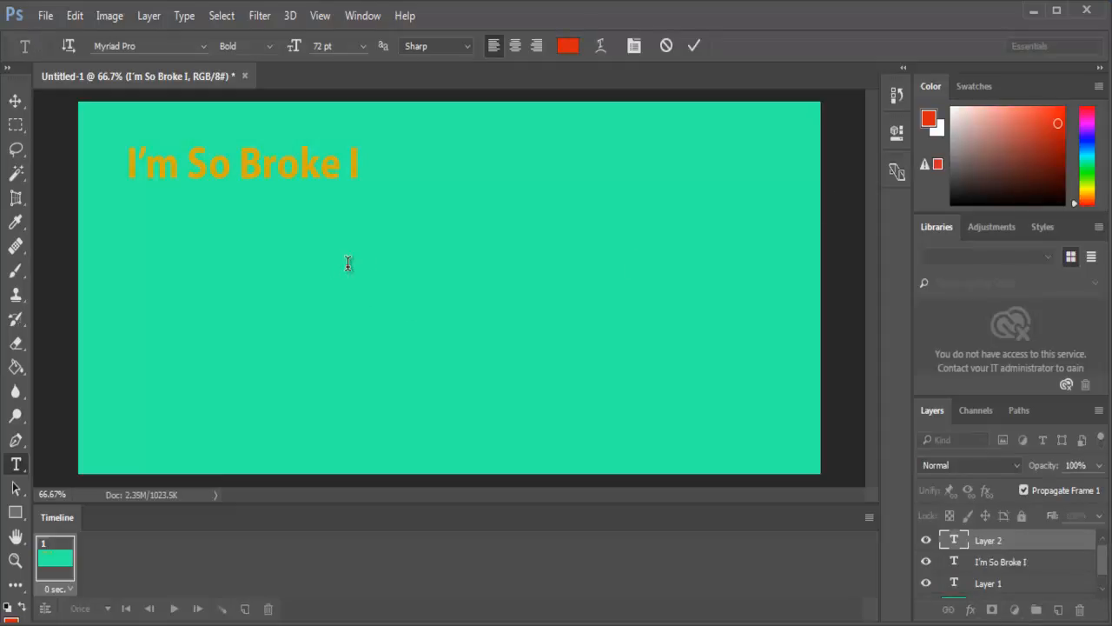
text(ca )
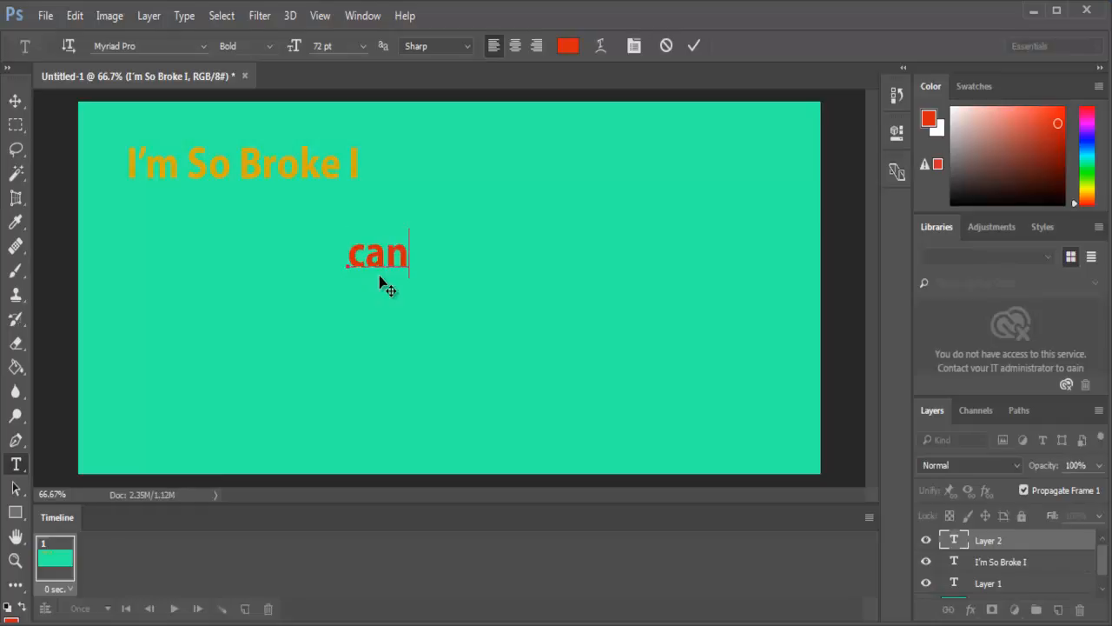
text('T e)
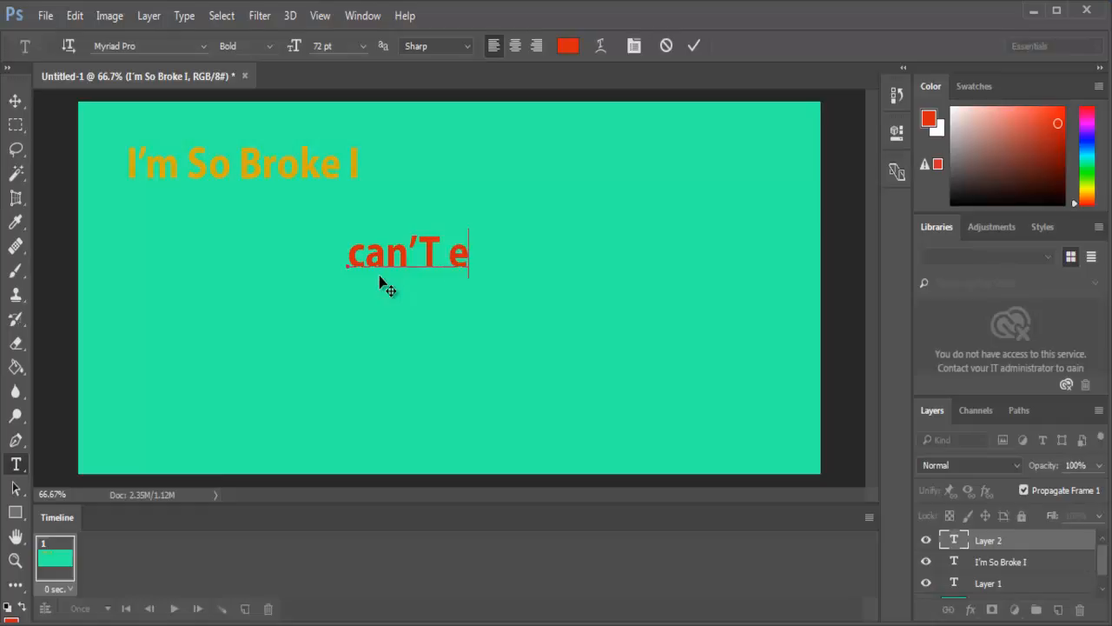
text(Ven)
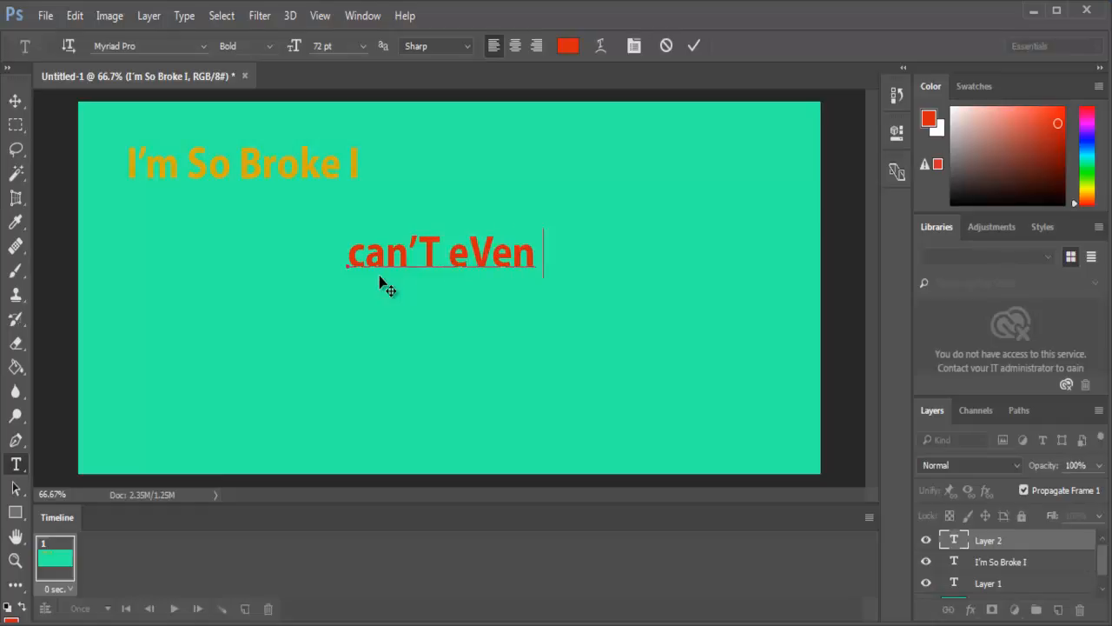
text( PaY)
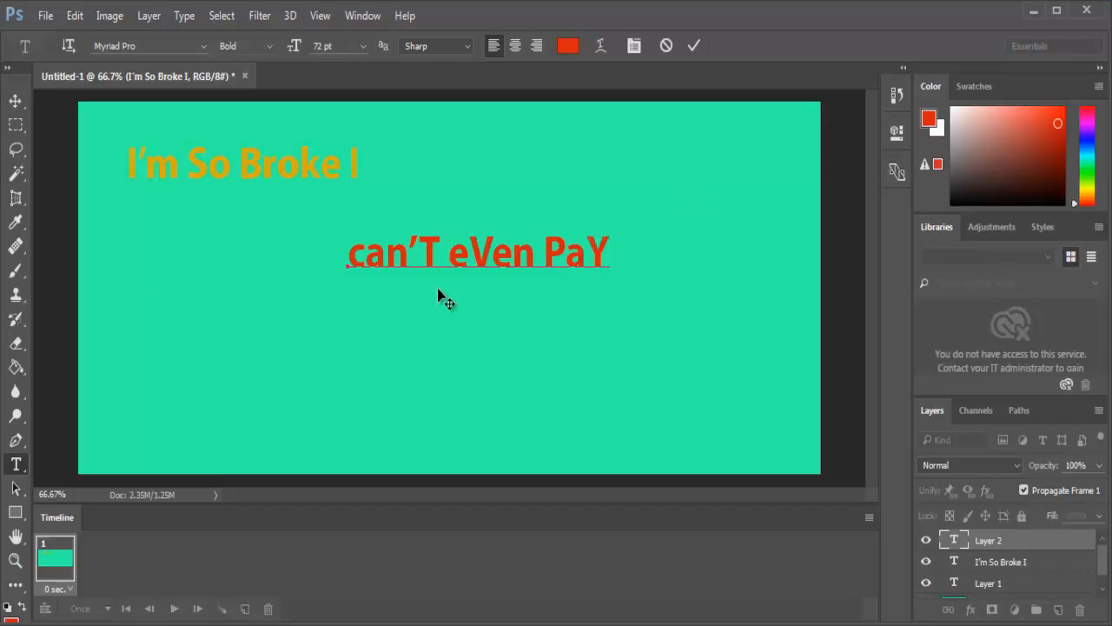
Add the blue text "aTTention" at 72 pt below and to the right of the red text line
click(16, 464)
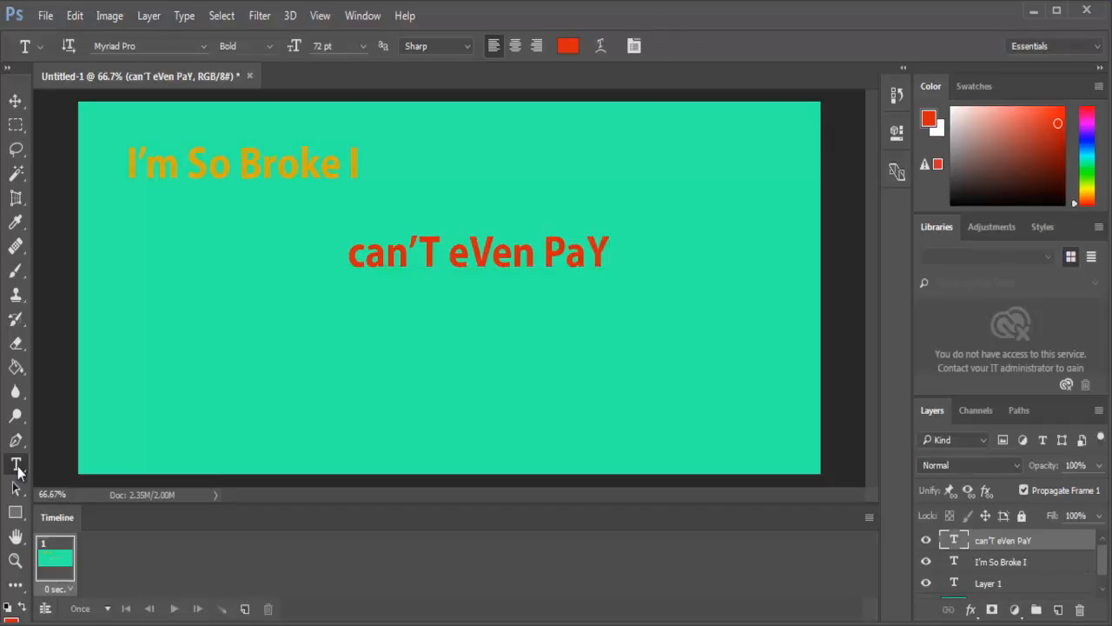
click(1090, 140)
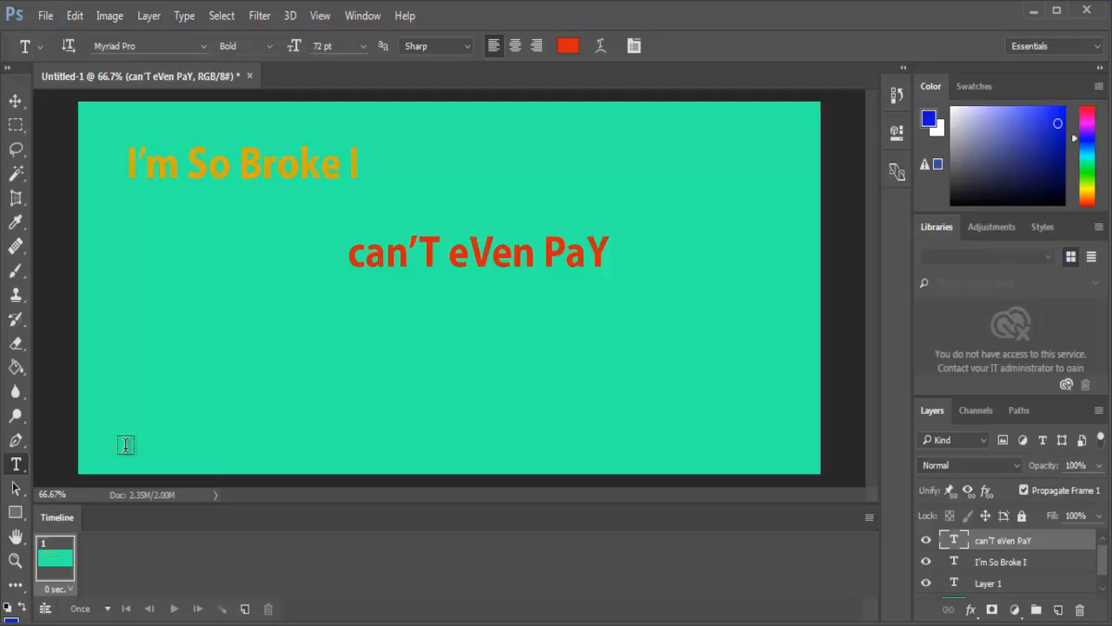
click(519, 387)
text(aTT)
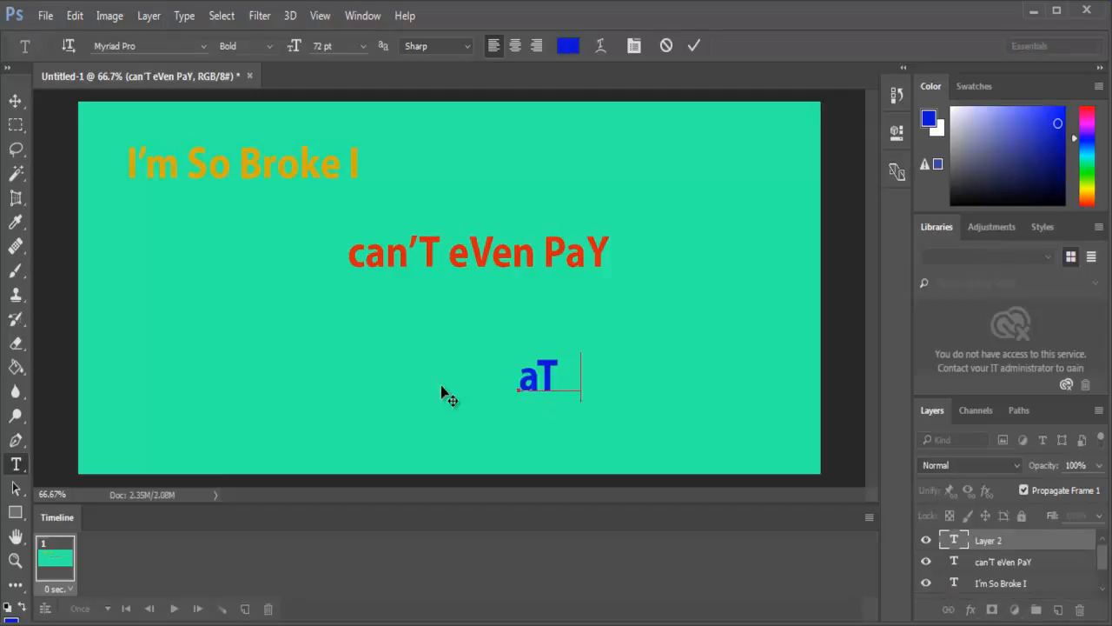
text(ention)
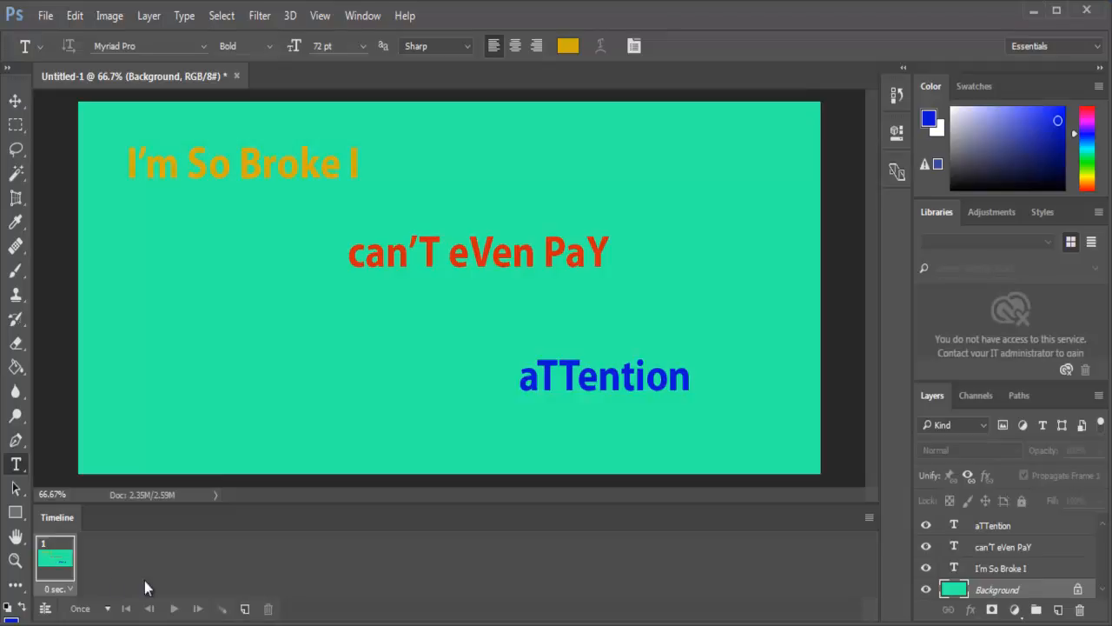
Duplicate the animation frame three times to make four frames
click(246, 609)
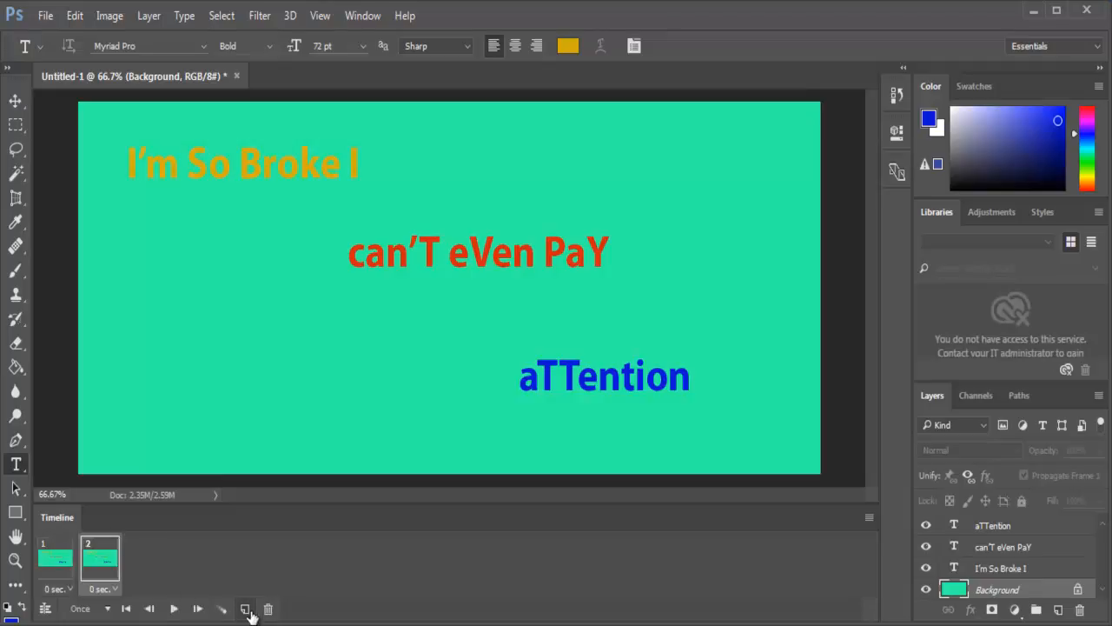
click(246, 609)
click(246, 610)
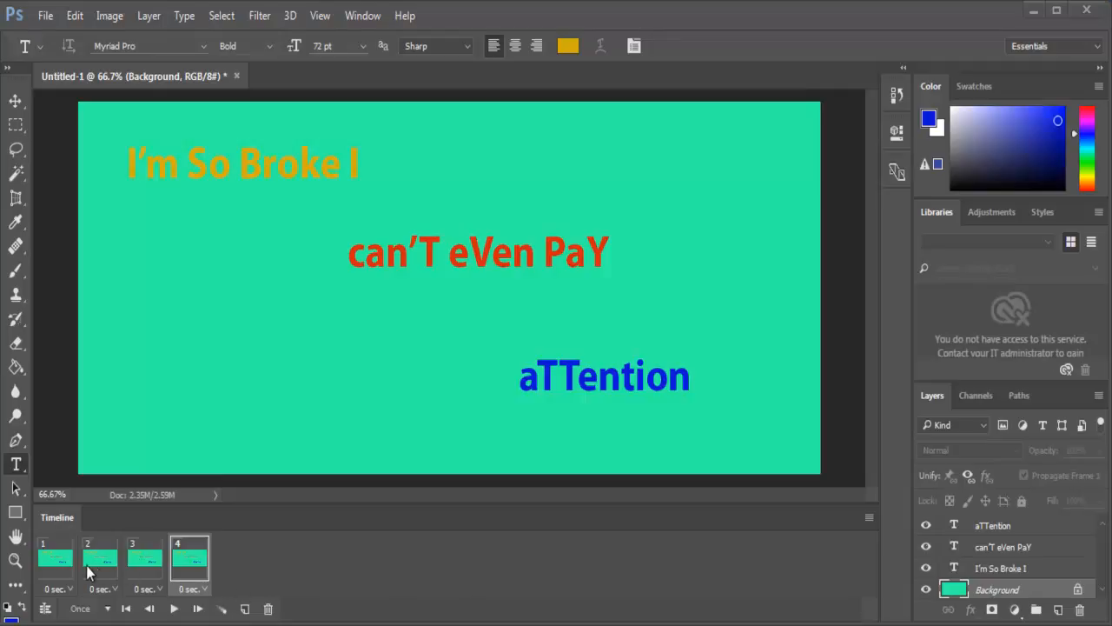
Hide all three text layers in frame 1 and keep only the green background visible
click(58, 567)
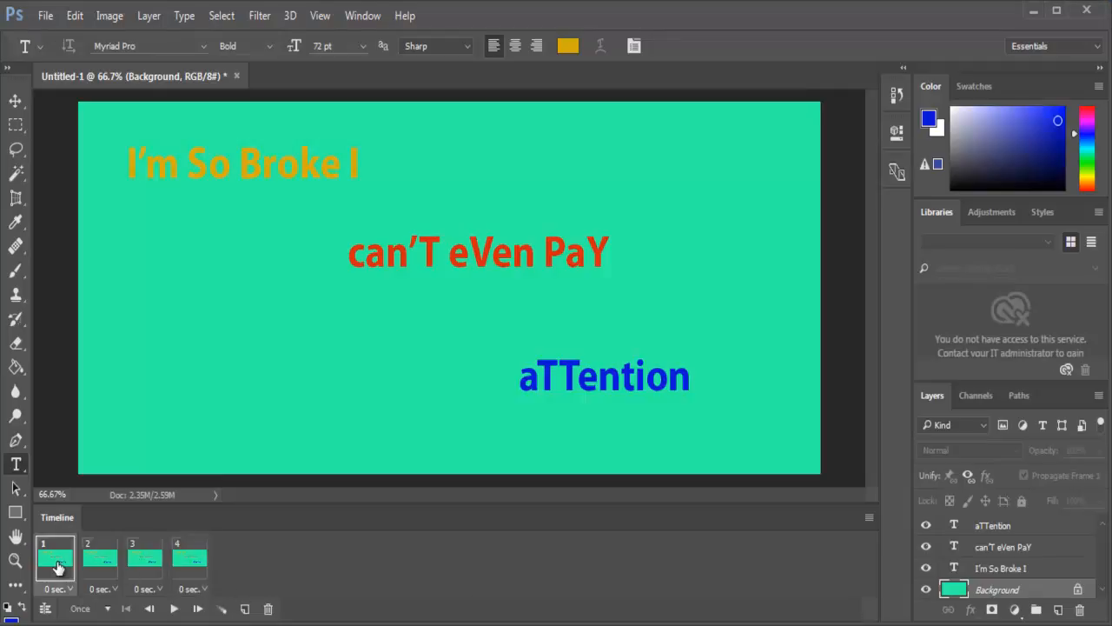
click(926, 568)
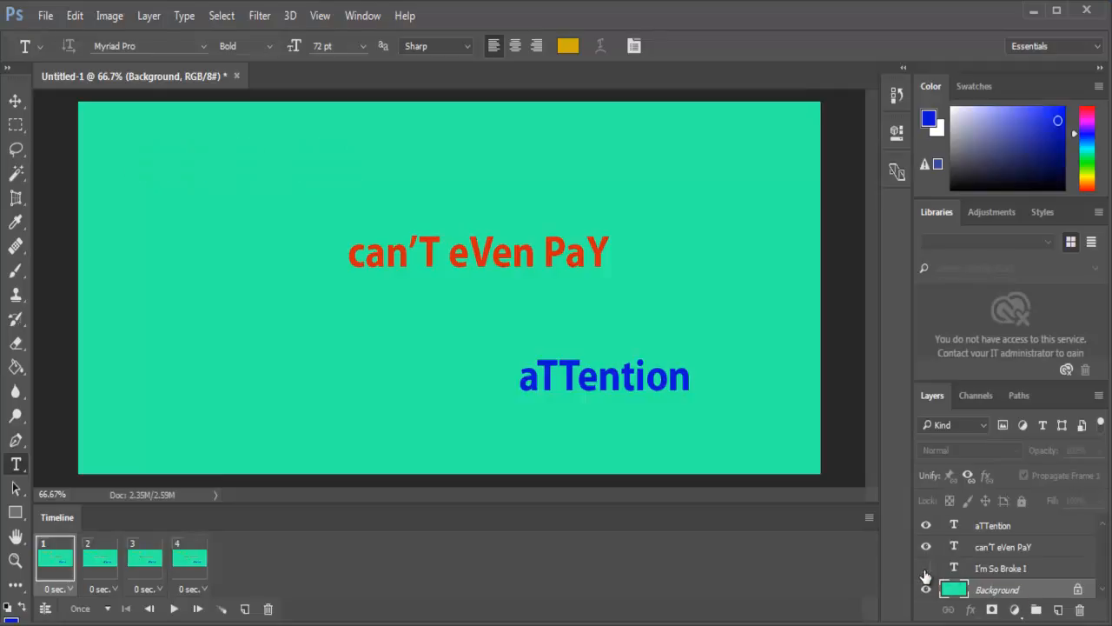
click(926, 547)
click(926, 526)
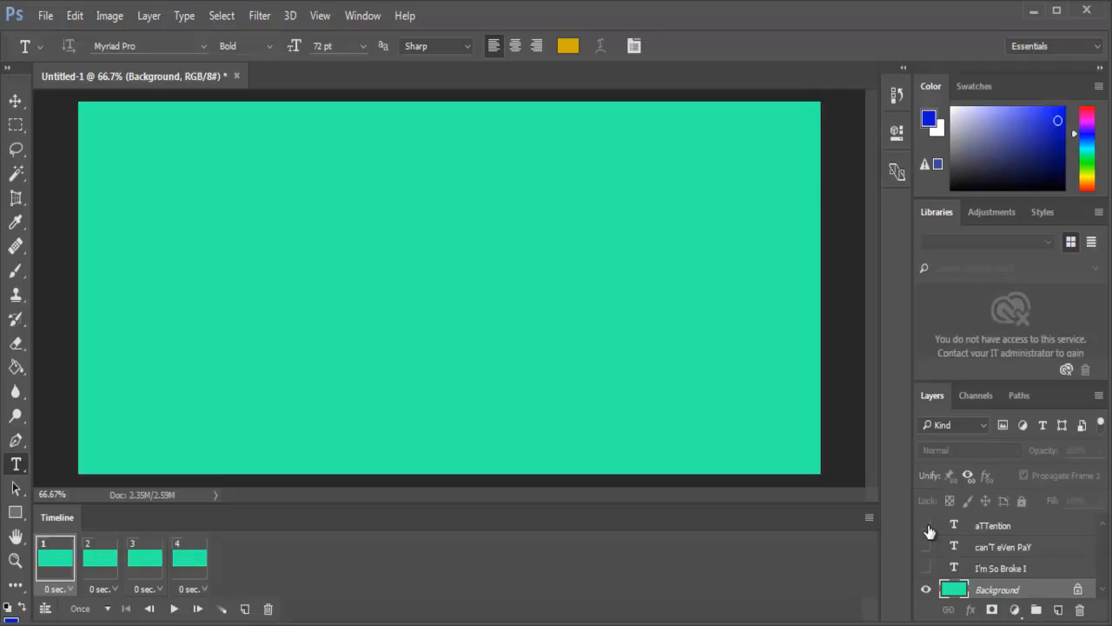
click(926, 591)
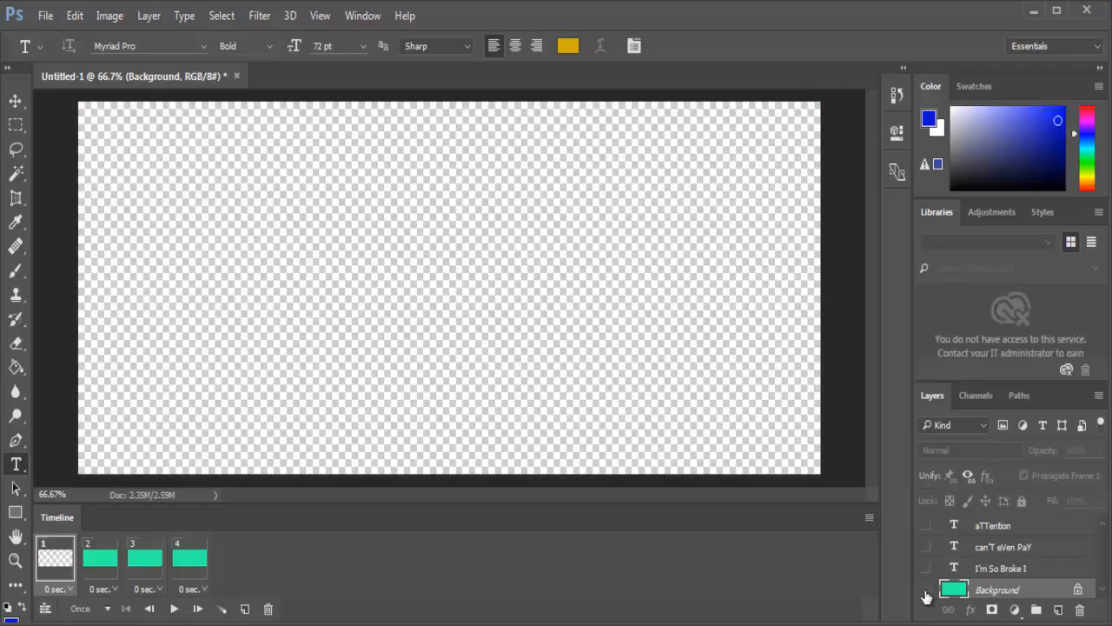
click(925, 591)
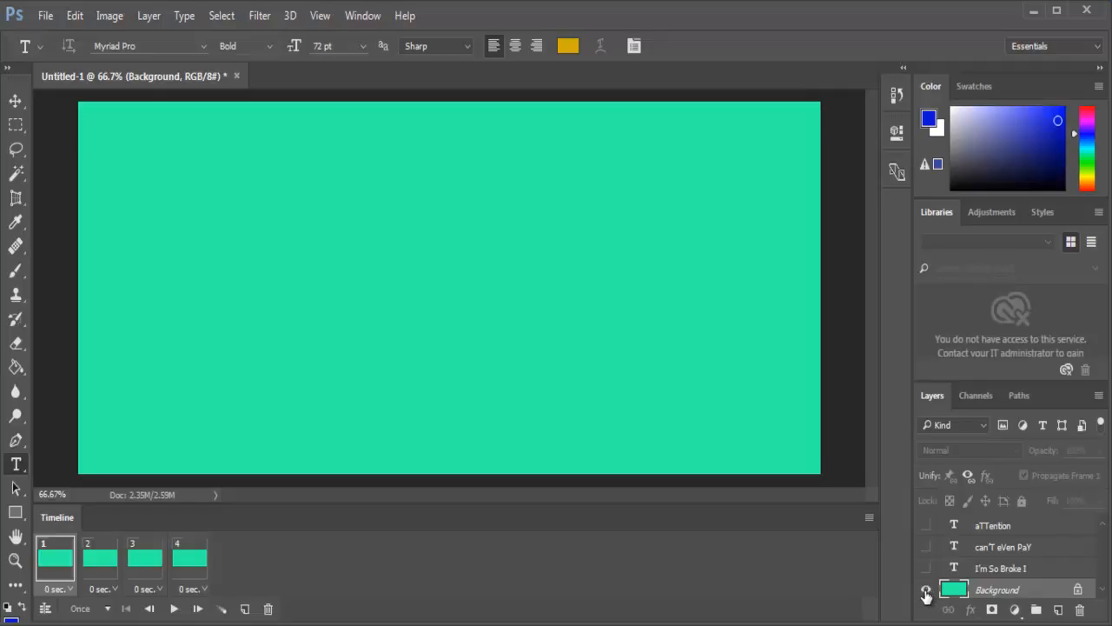
Show "I'm So Broke I" in frame 2, and both "I'm So Broke I" and "can'T eVen PaY" in frame 3
click(99, 563)
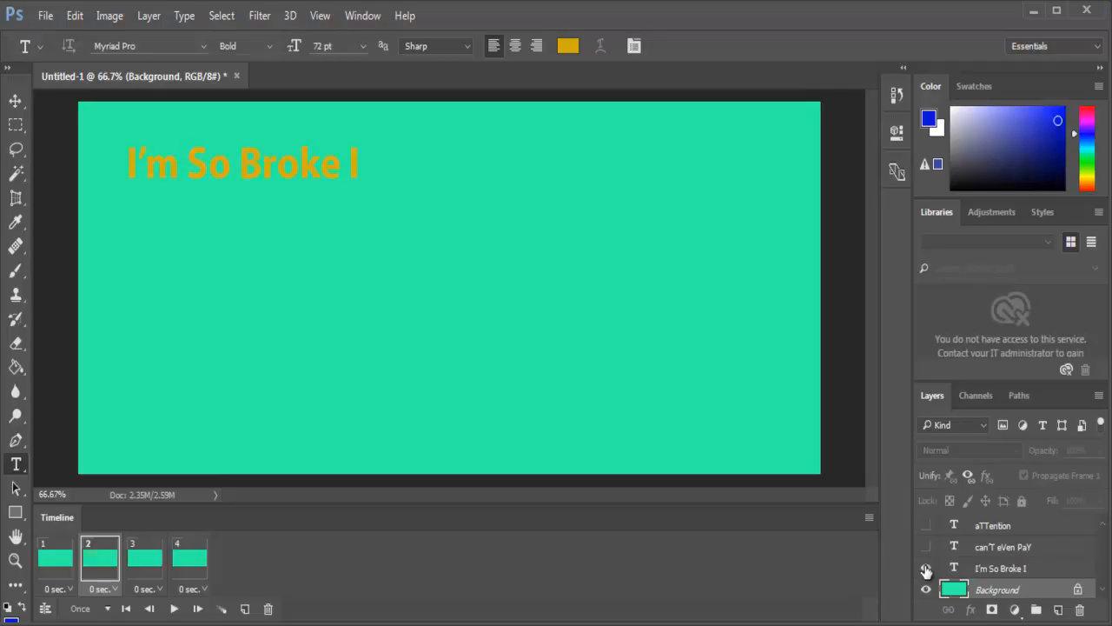
click(143, 555)
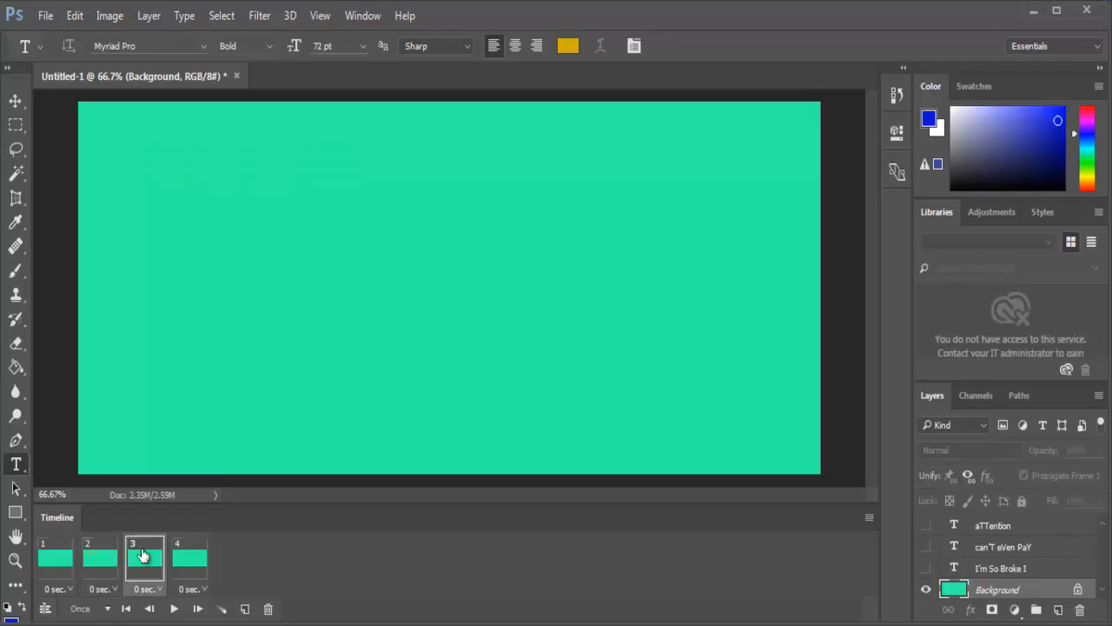
click(926, 548)
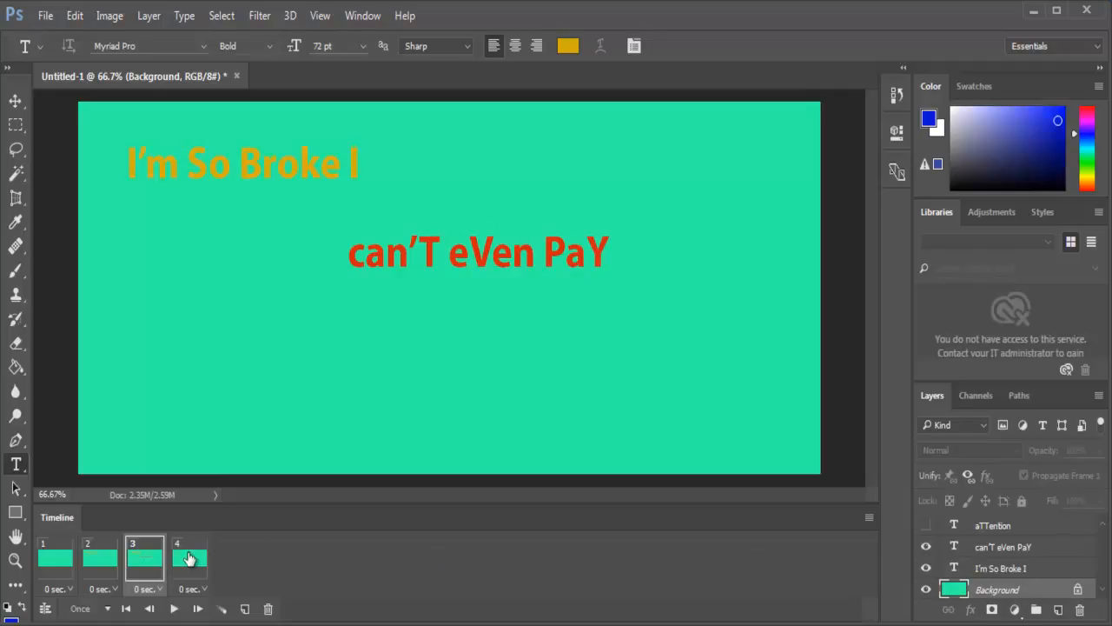
Show all three text layers in frame 4
click(189, 558)
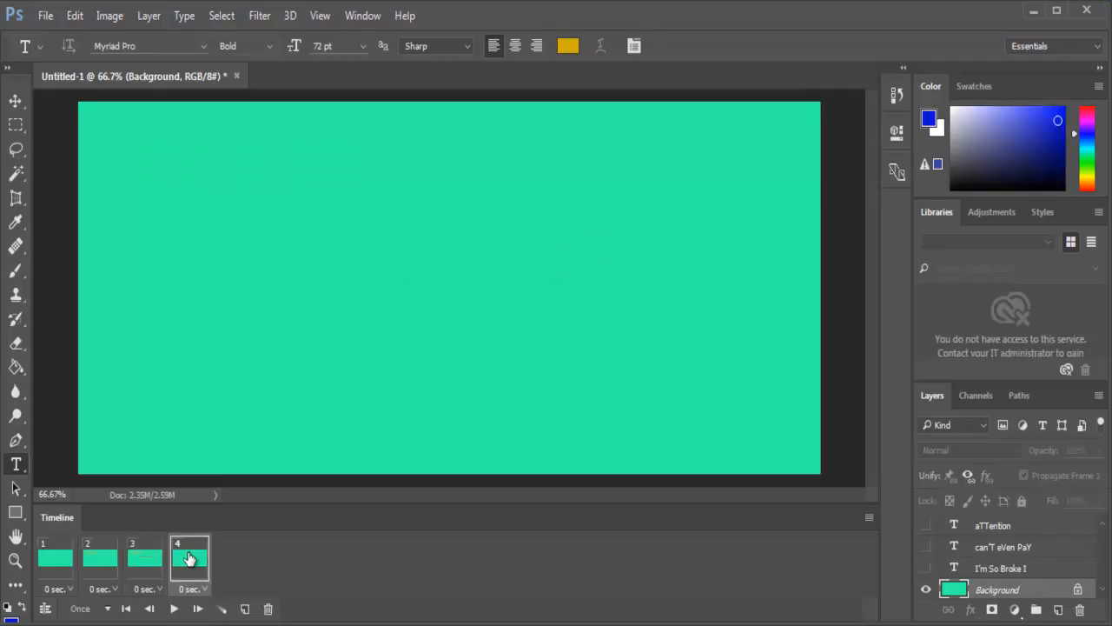
click(927, 547)
click(926, 526)
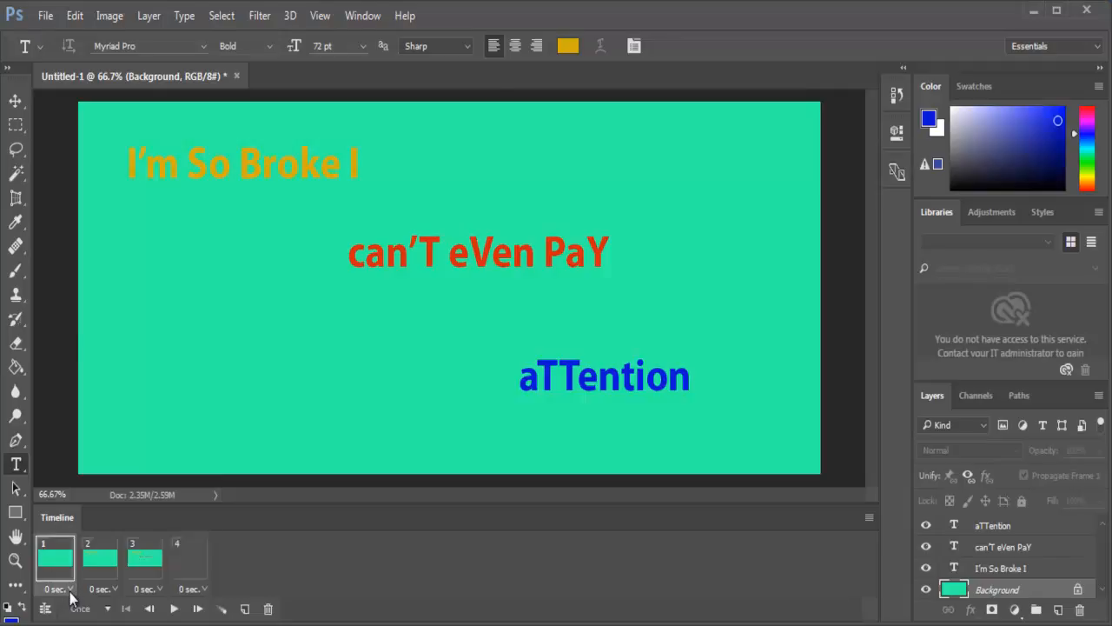
Set the delay of each of the four frames to 0.2 seconds
click(71, 590)
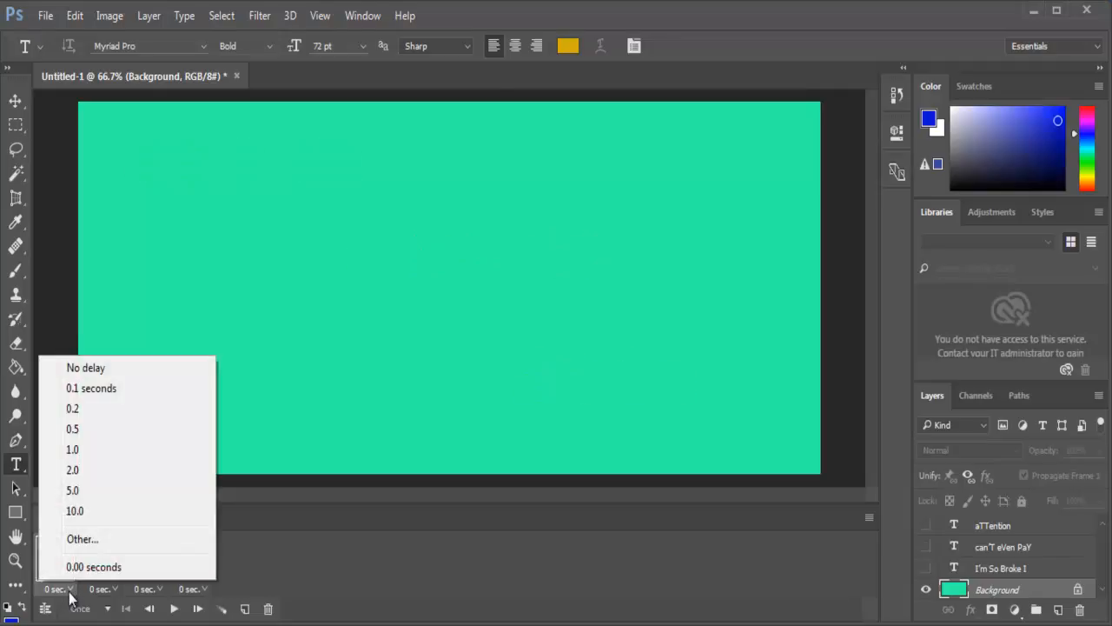
click(73, 410)
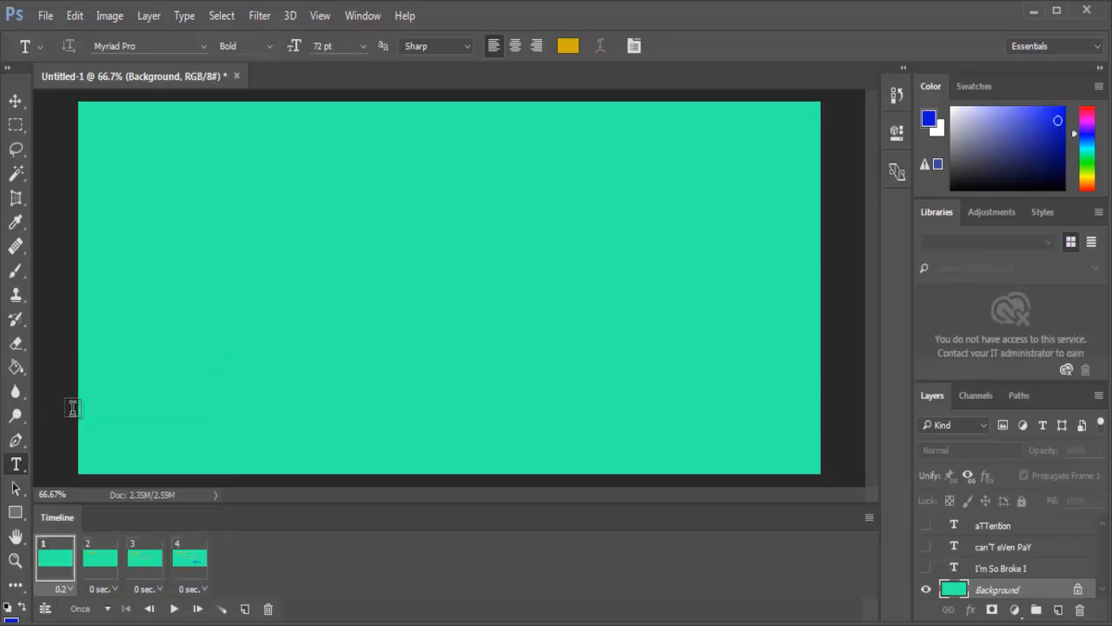
click(113, 591)
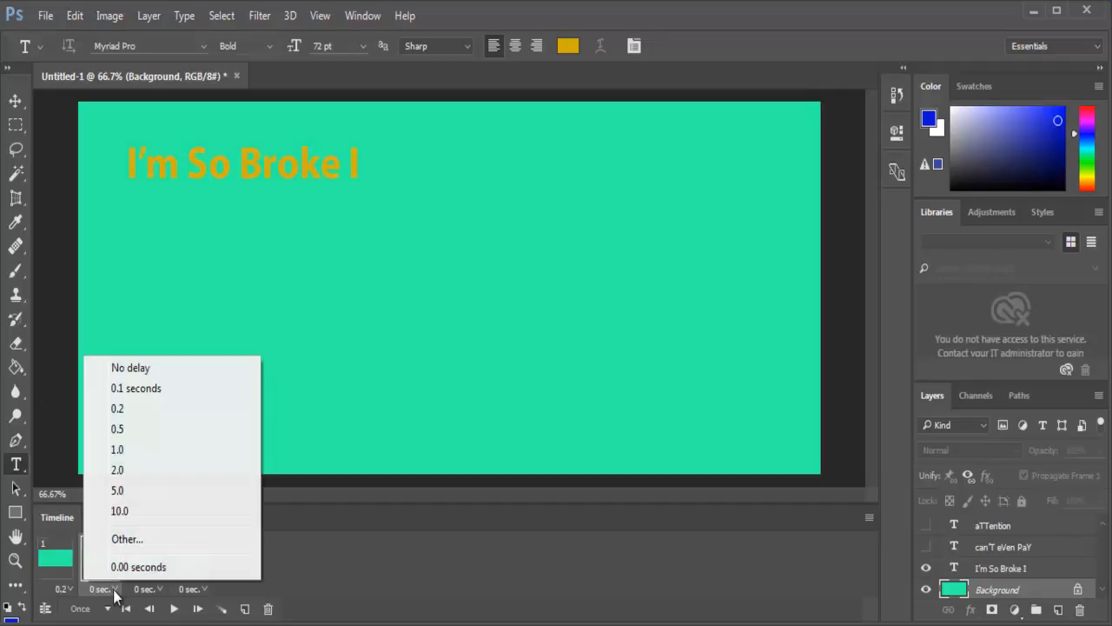
click(121, 417)
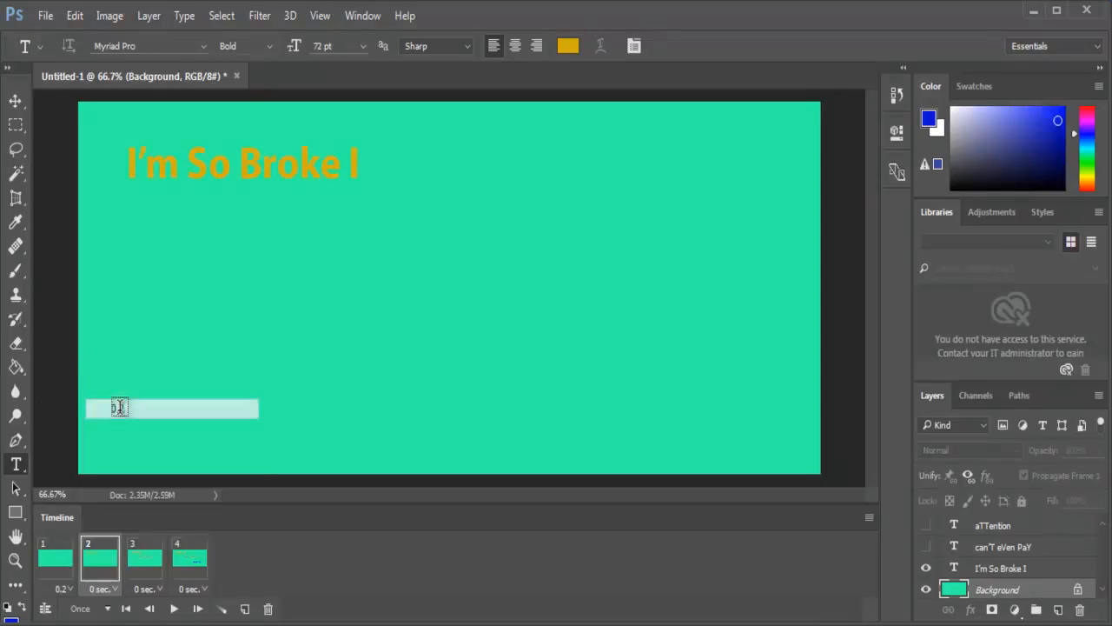
click(159, 592)
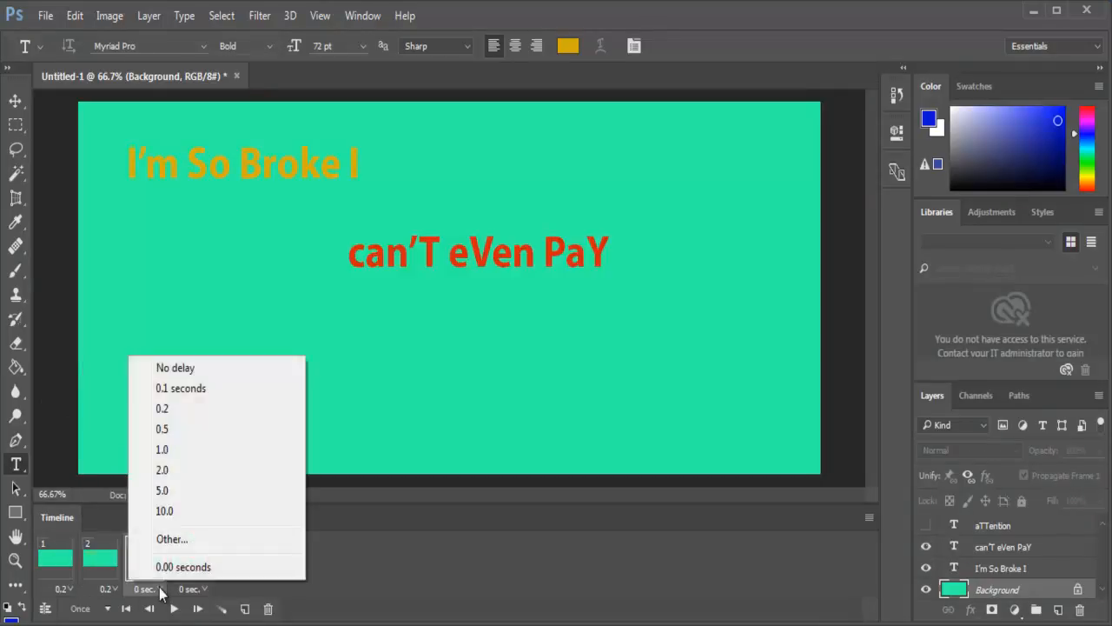
click(166, 412)
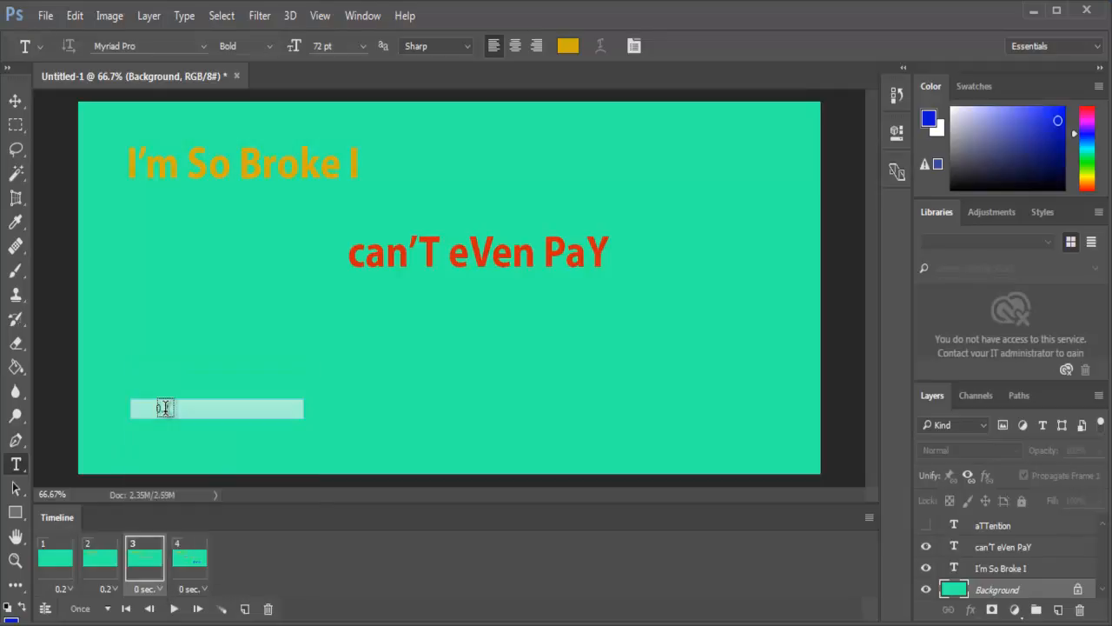
click(204, 592)
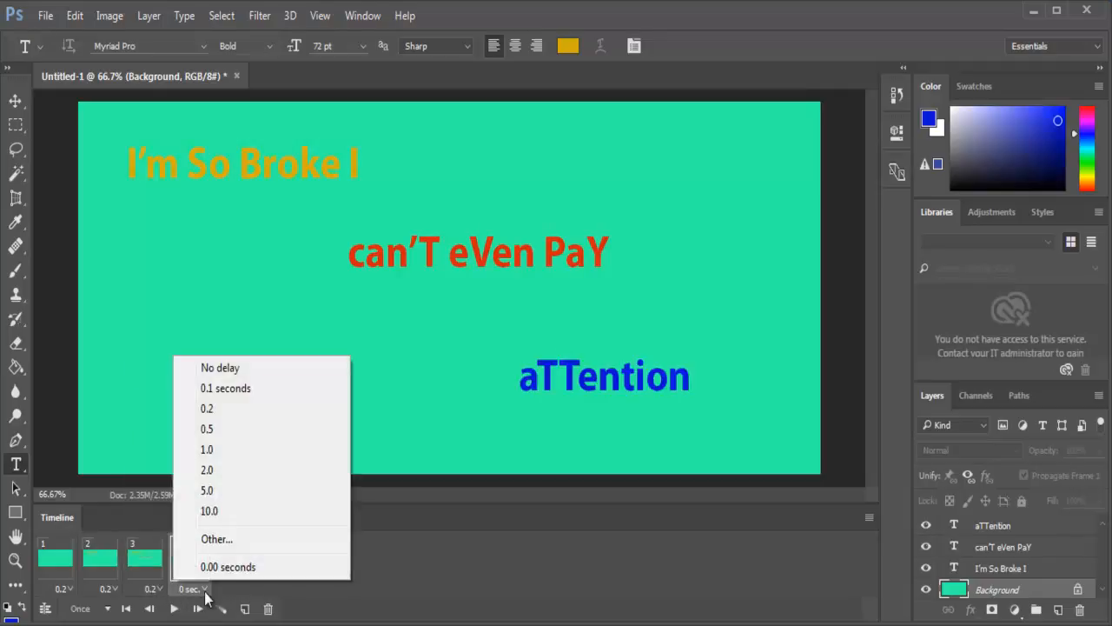
click(207, 410)
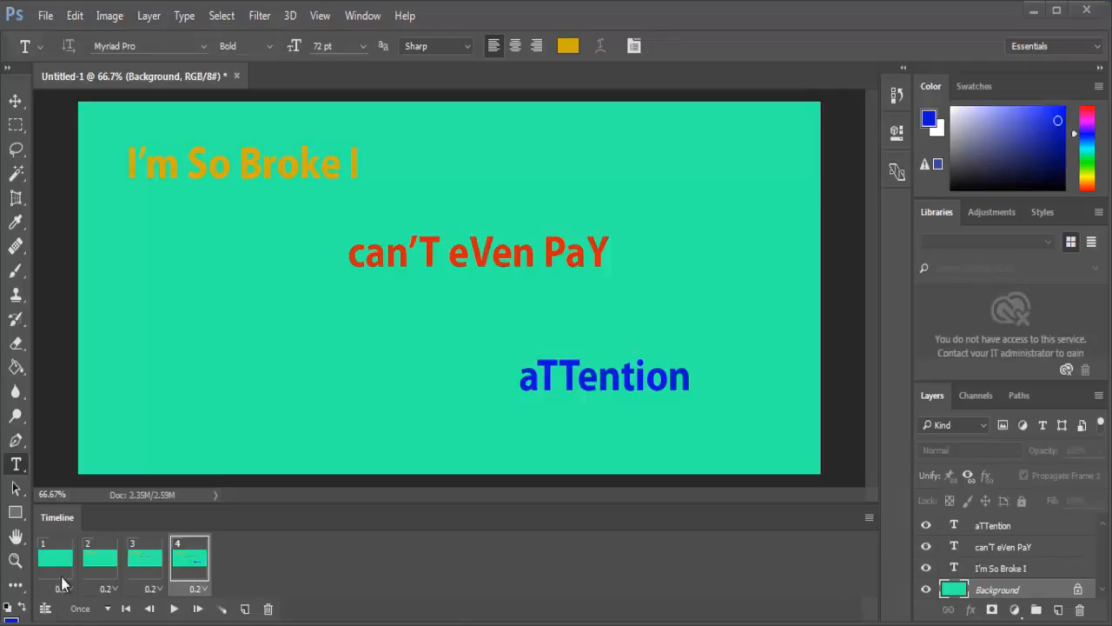
Tween frames 1 and 2 with 10 added frames for all layers, including position, opacity and effects
click(58, 561)
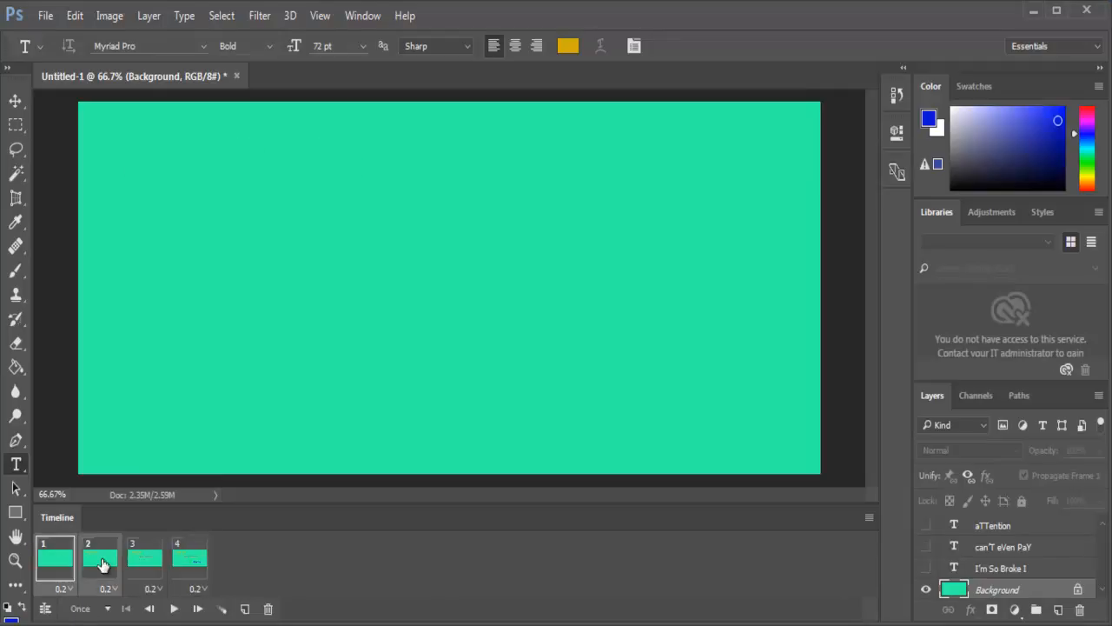
click(223, 609)
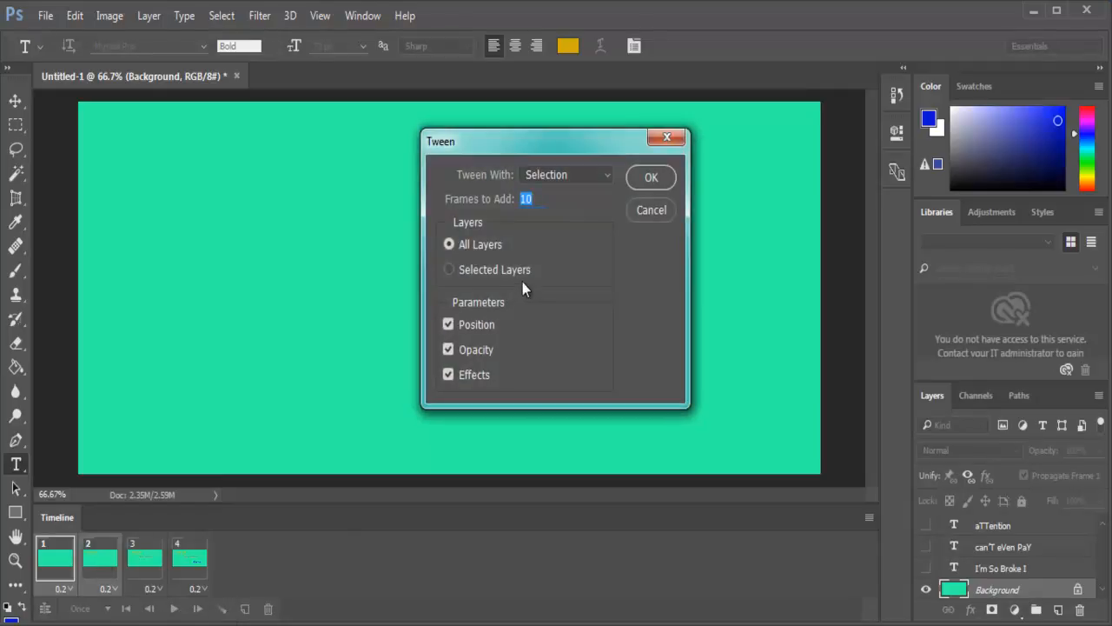
click(643, 180)
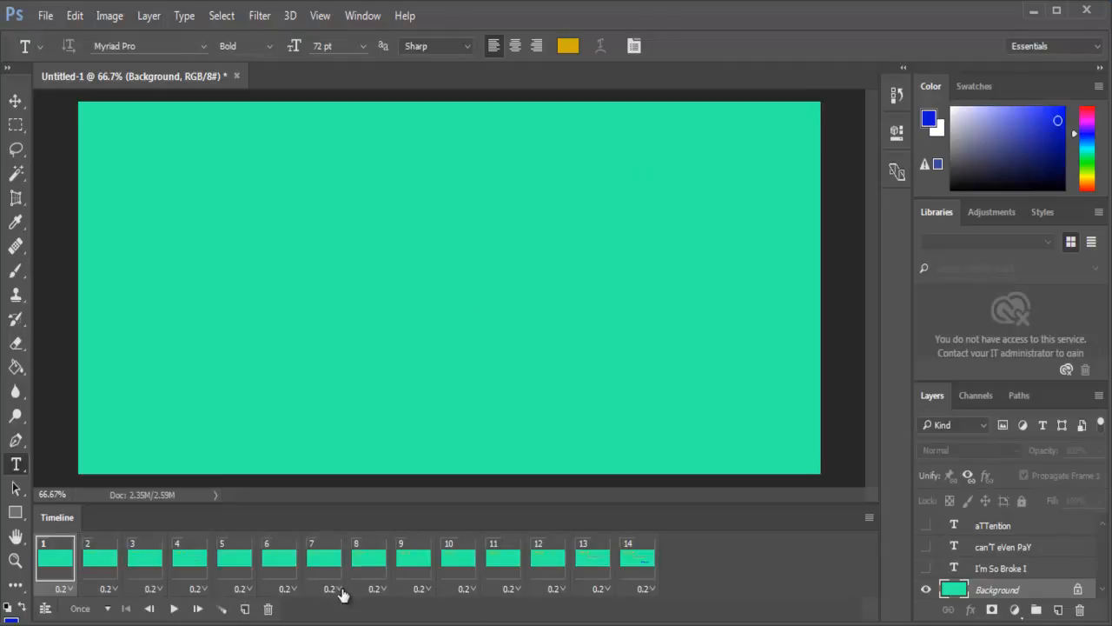
Tween frames 12 and 13 with 10 added frames so the red text fades in
click(539, 561)
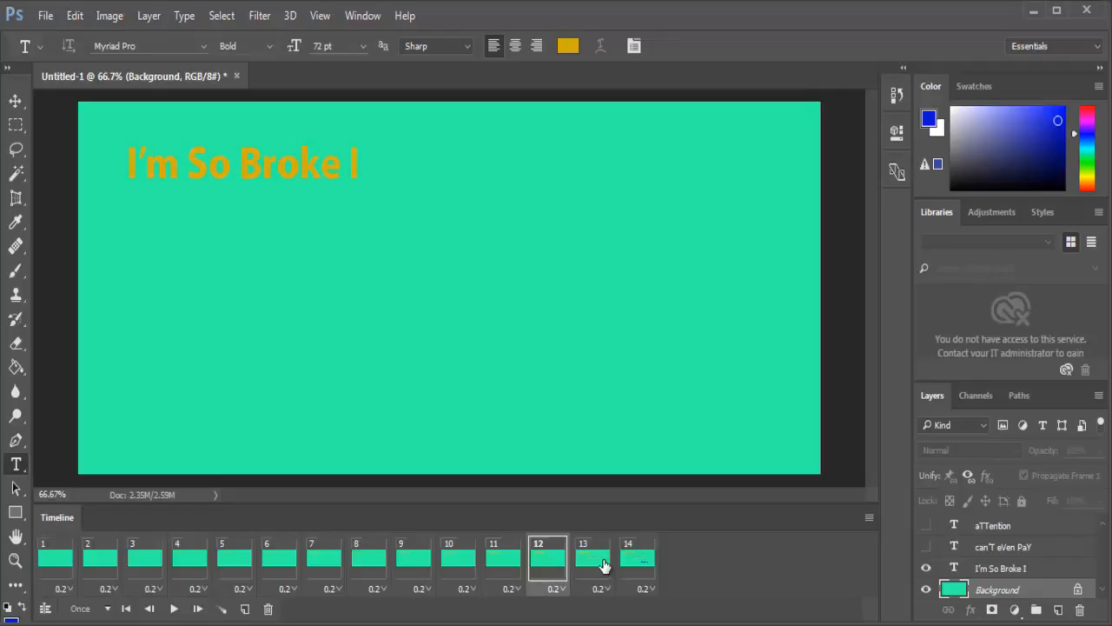
shift+click(595, 564)
click(225, 611)
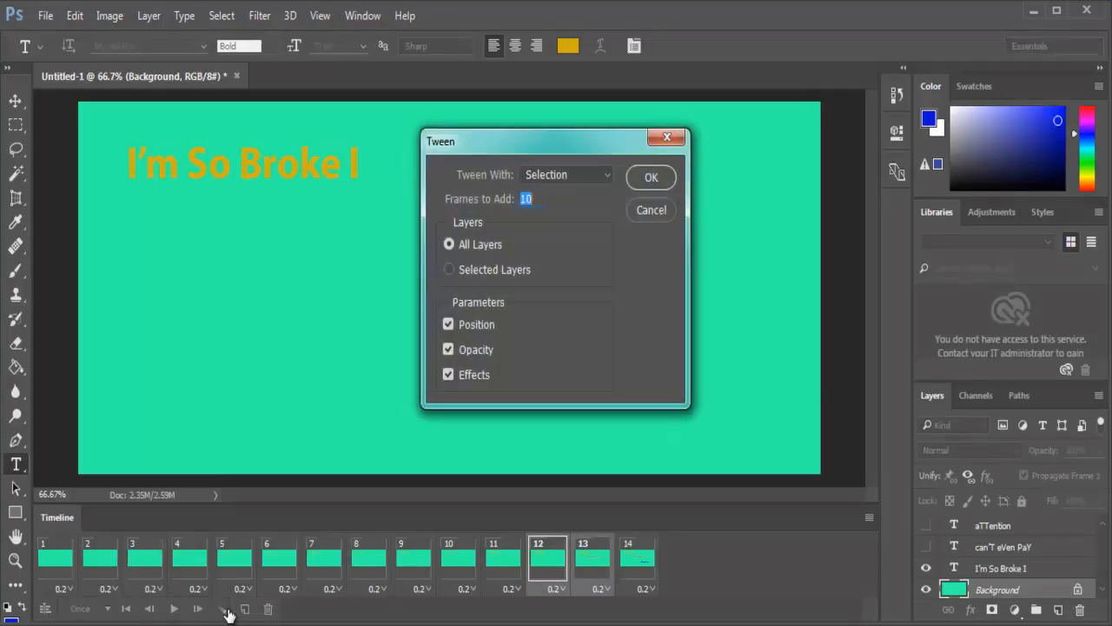
click(648, 178)
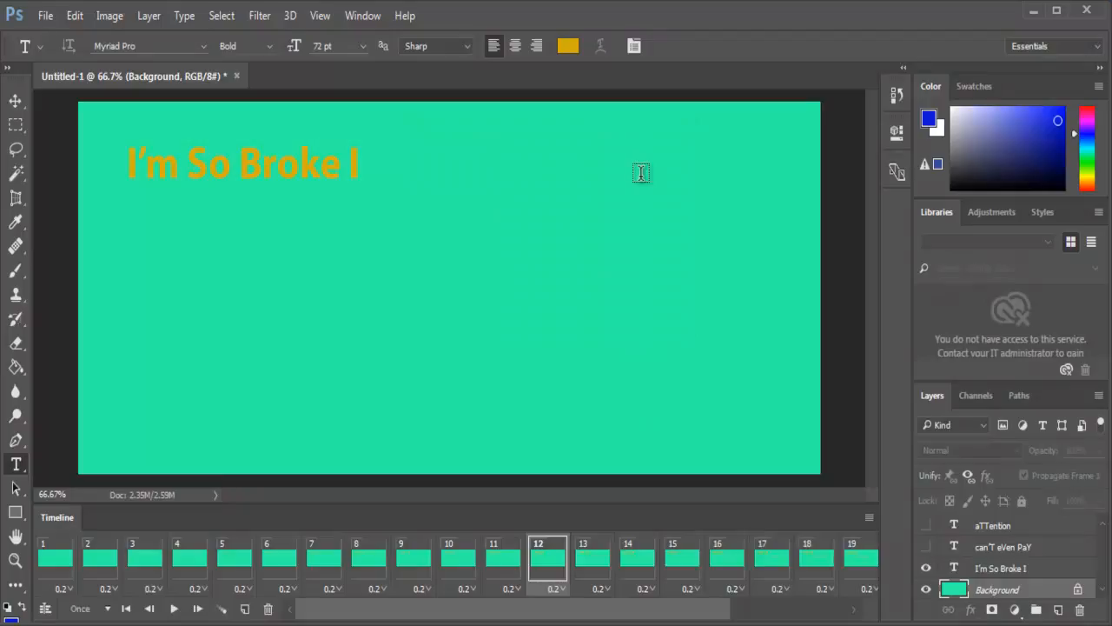
Tween frames 23 and 24 with 10 added frames so the blue text fades in
drag(678, 619, 807, 617)
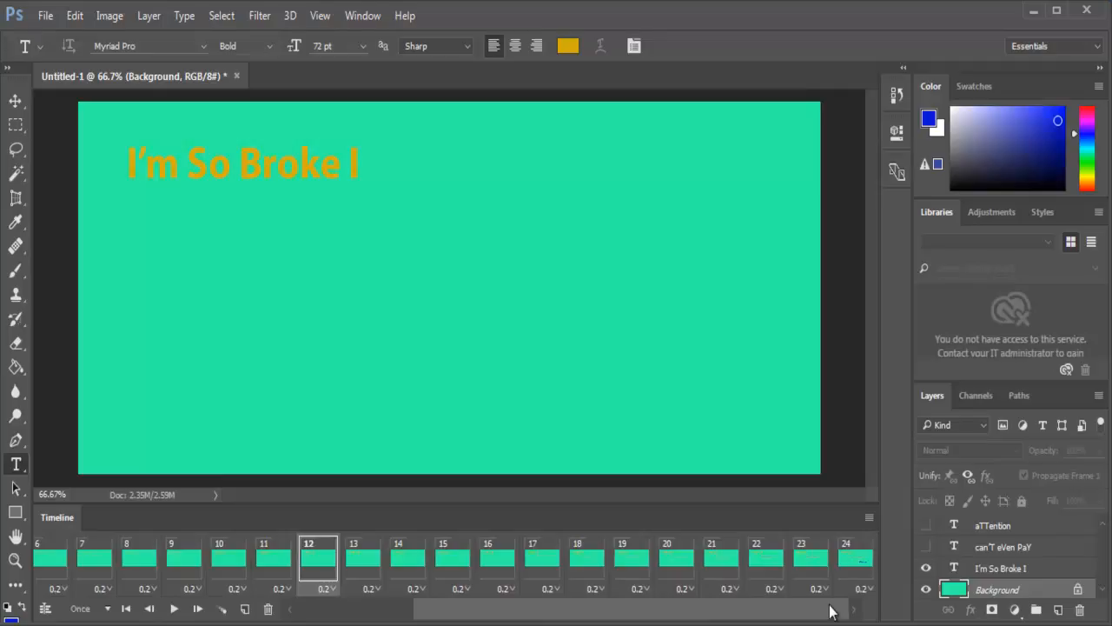
click(814, 562)
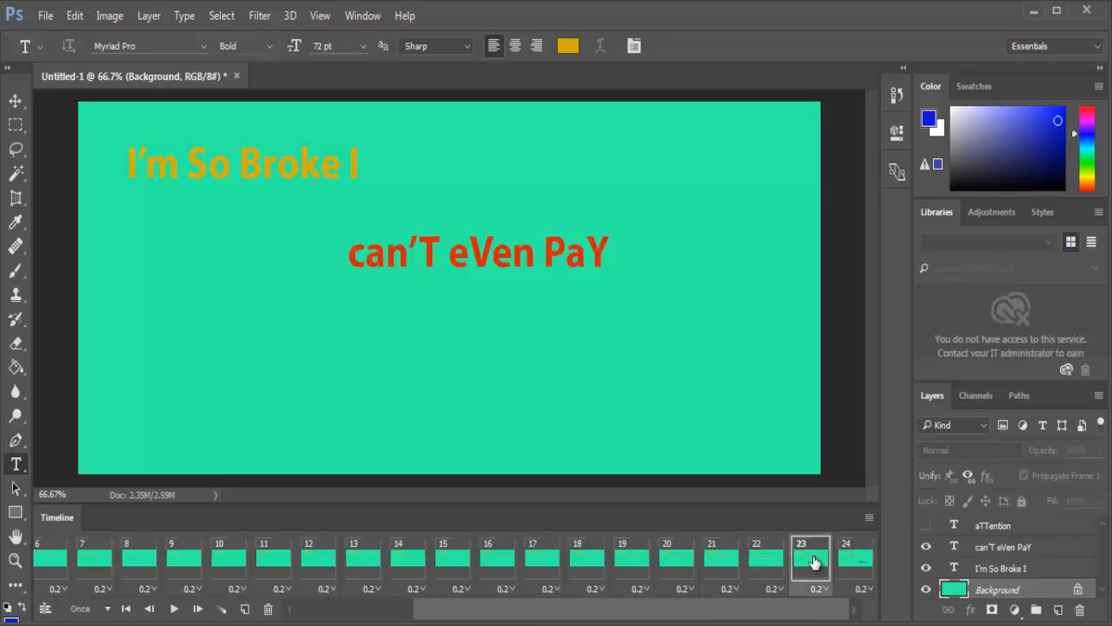
shift+click(857, 555)
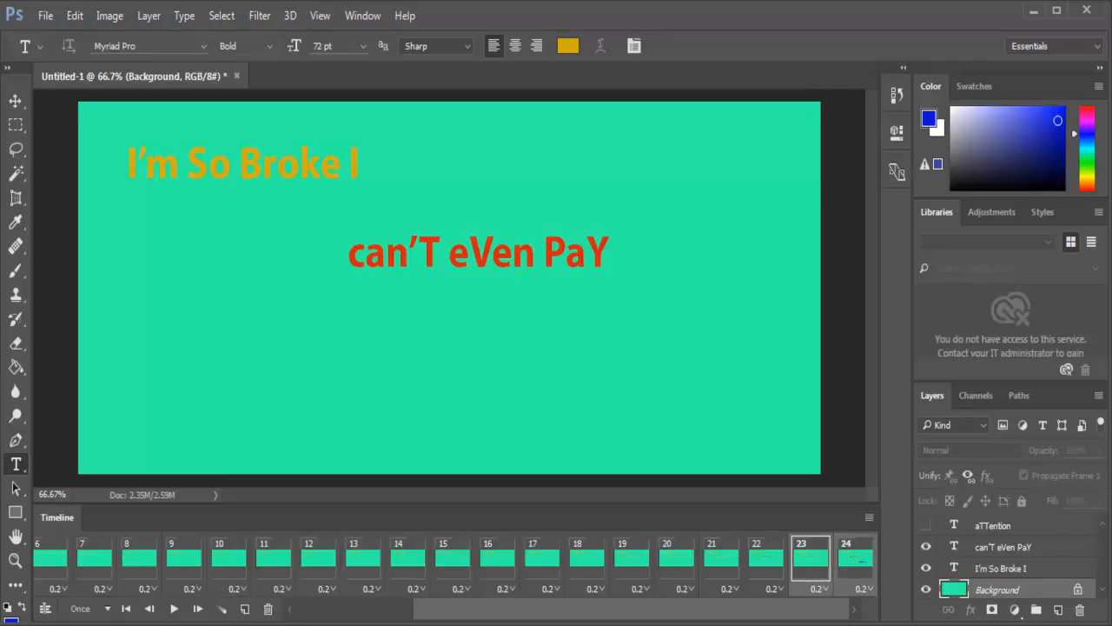
click(221, 609)
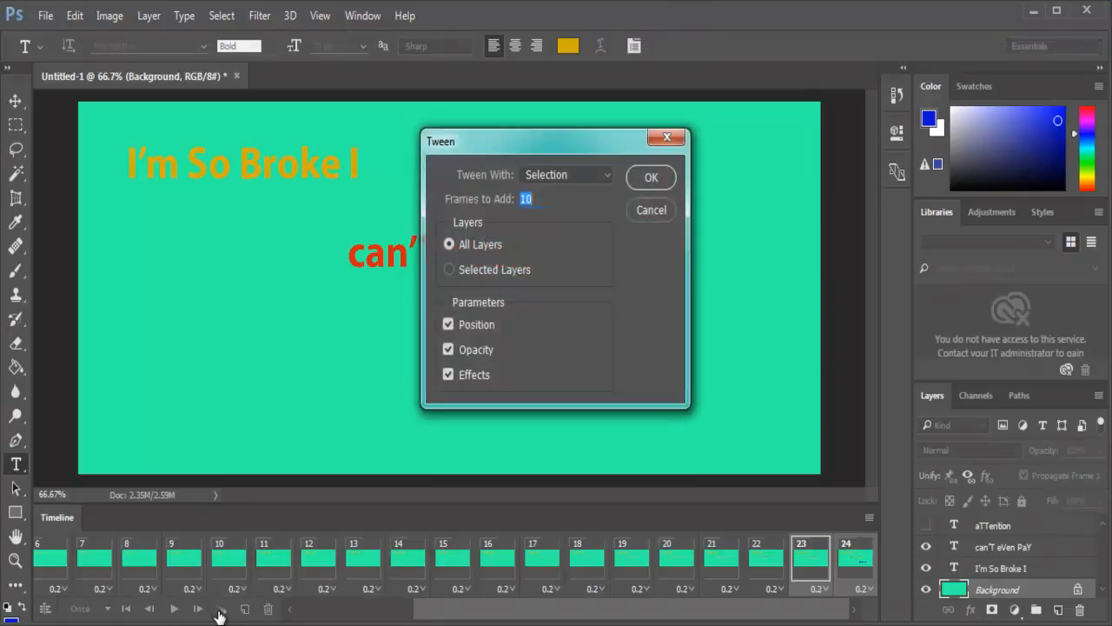
click(650, 178)
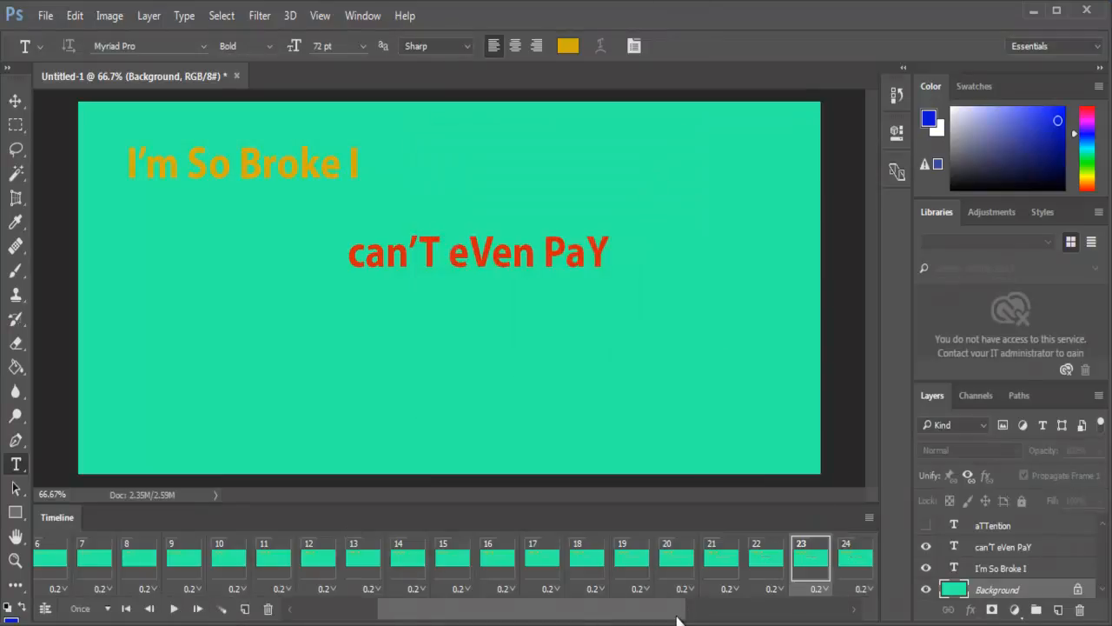
Return to the first frame and play the tweened animation through to the last frame
drag(669, 620, 835, 619)
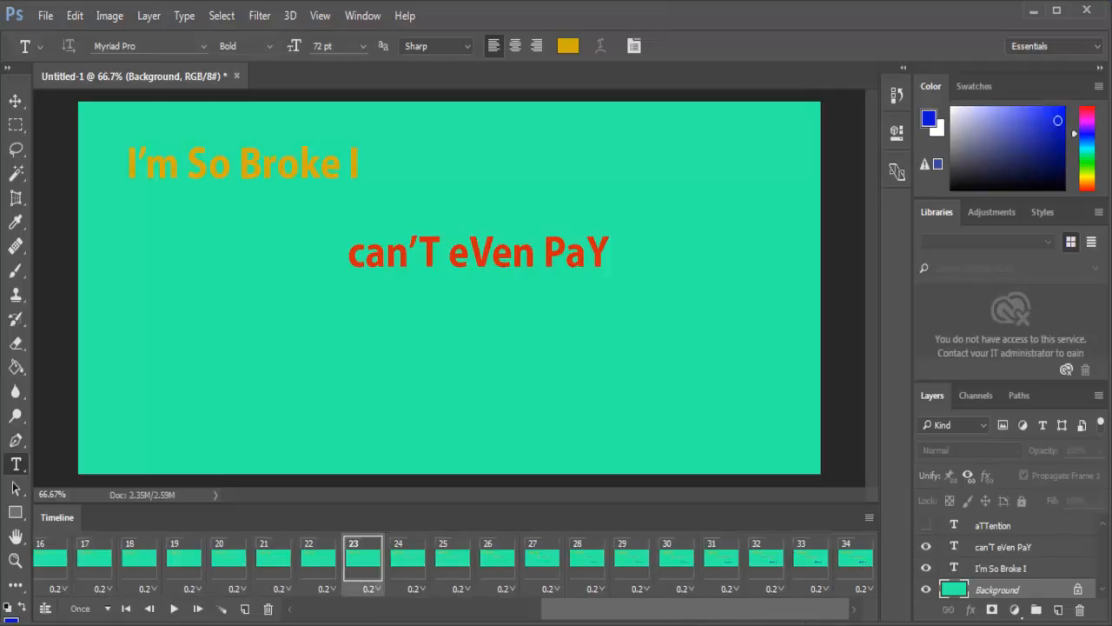
click(126, 611)
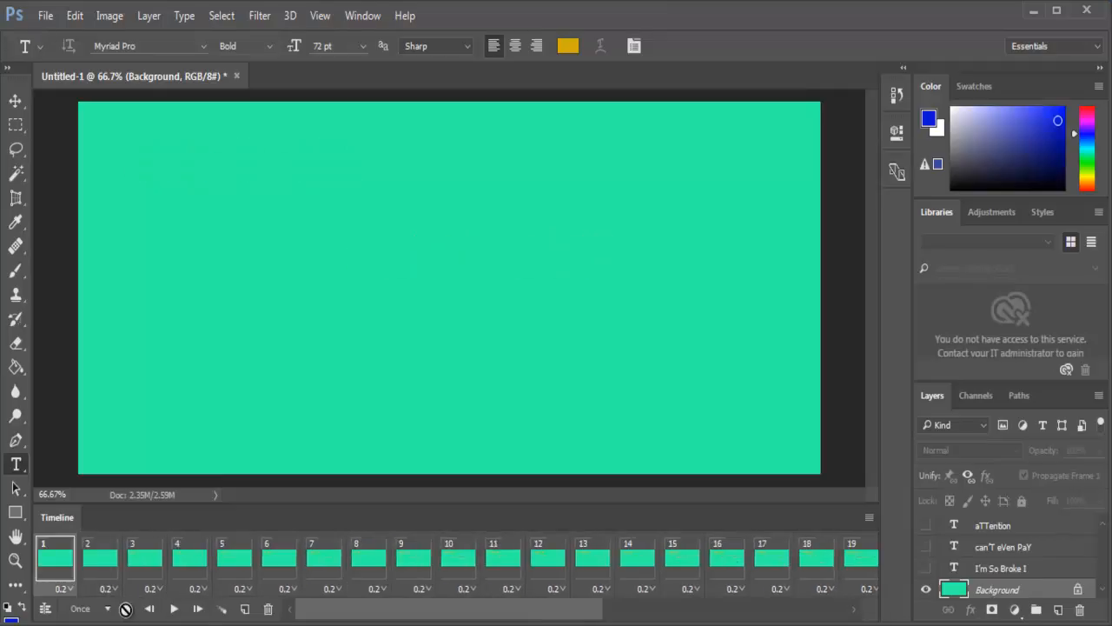
click(177, 609)
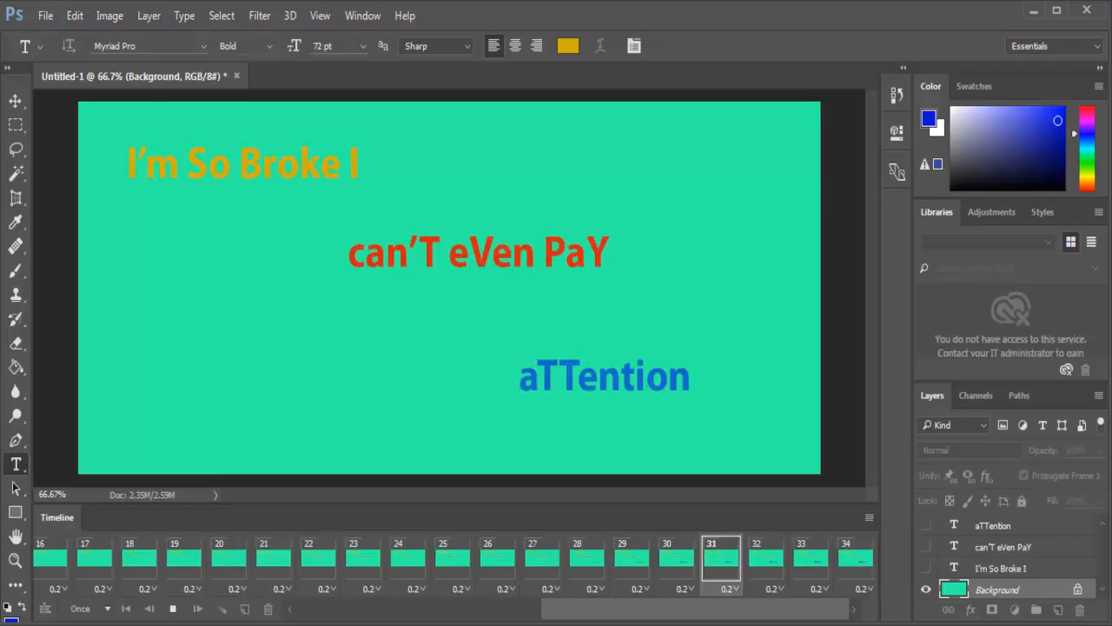
Open the legacy Save for Web export for the GIF animation and set its looping option to Forever
click(45, 16)
mouse_move(62, 287)
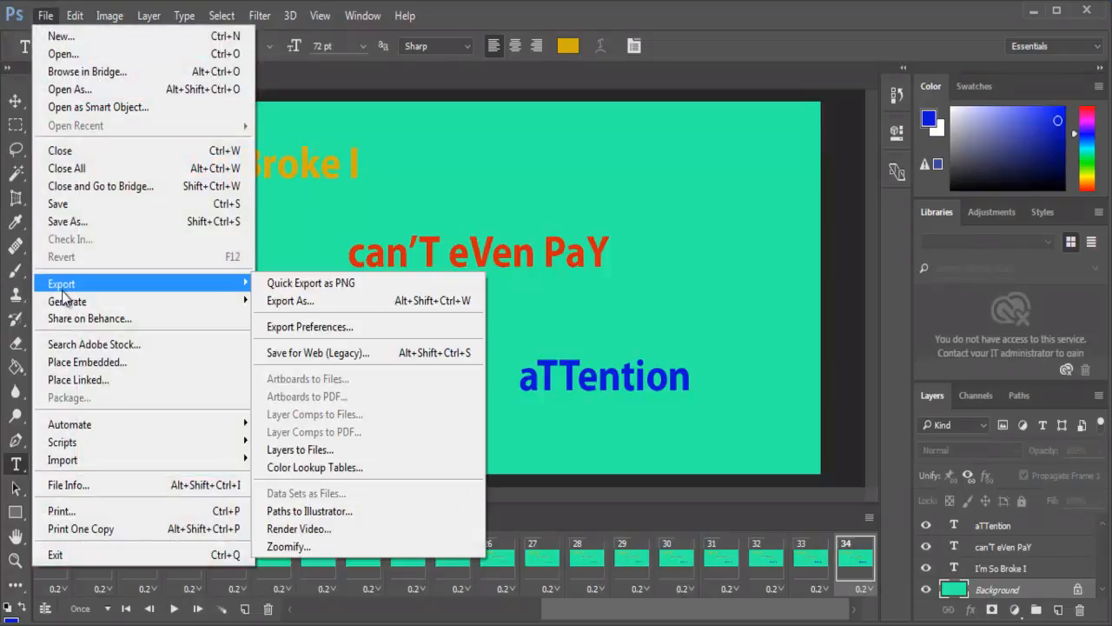
click(293, 356)
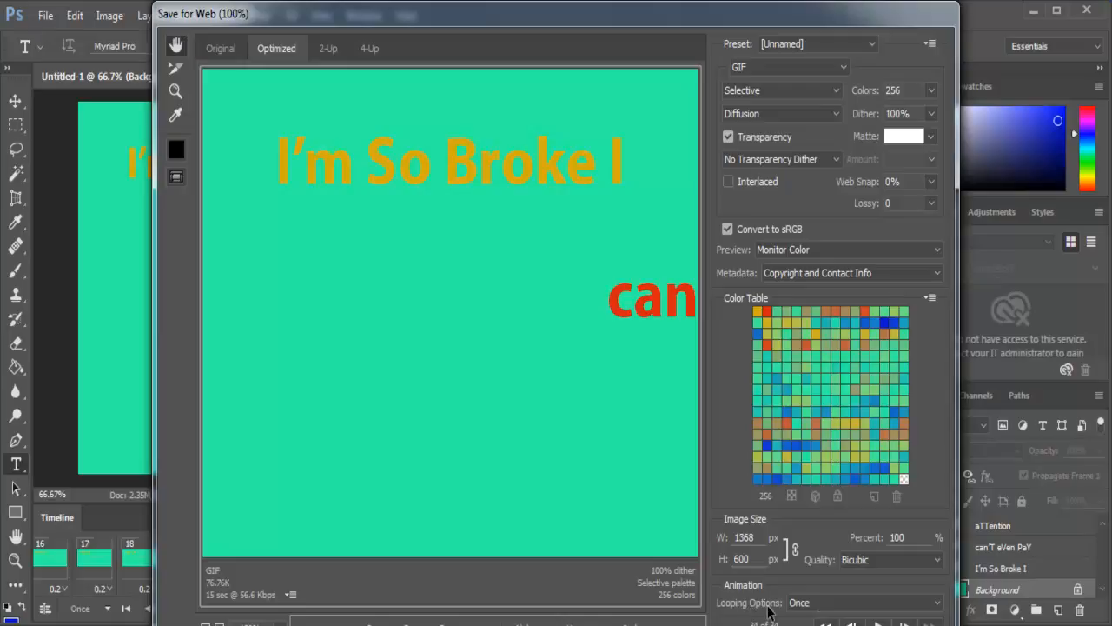
click(937, 602)
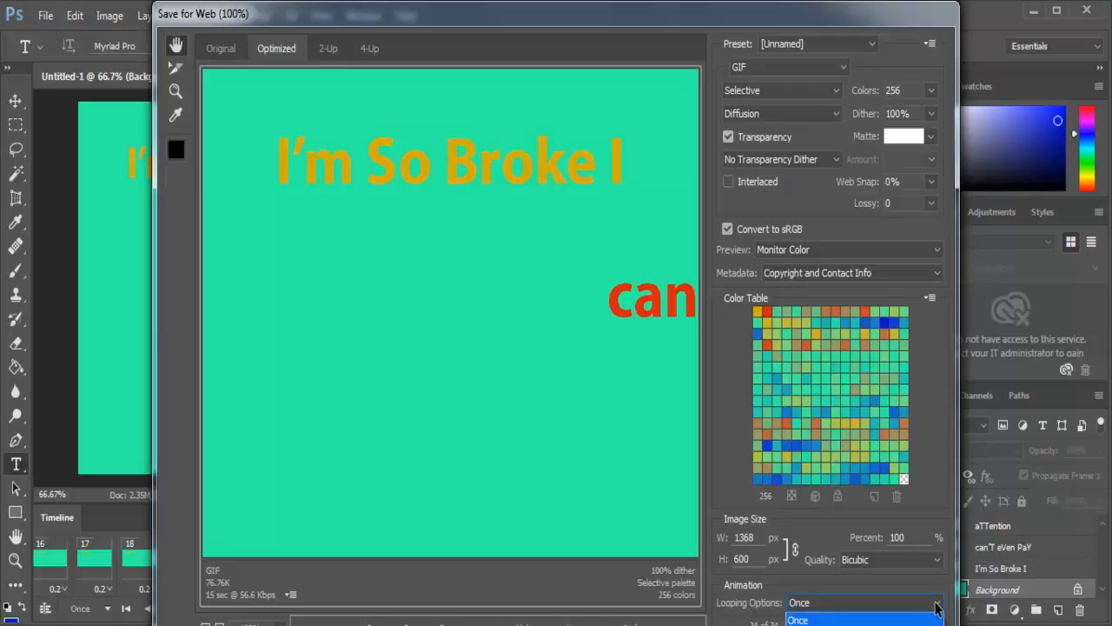
click(817, 625)
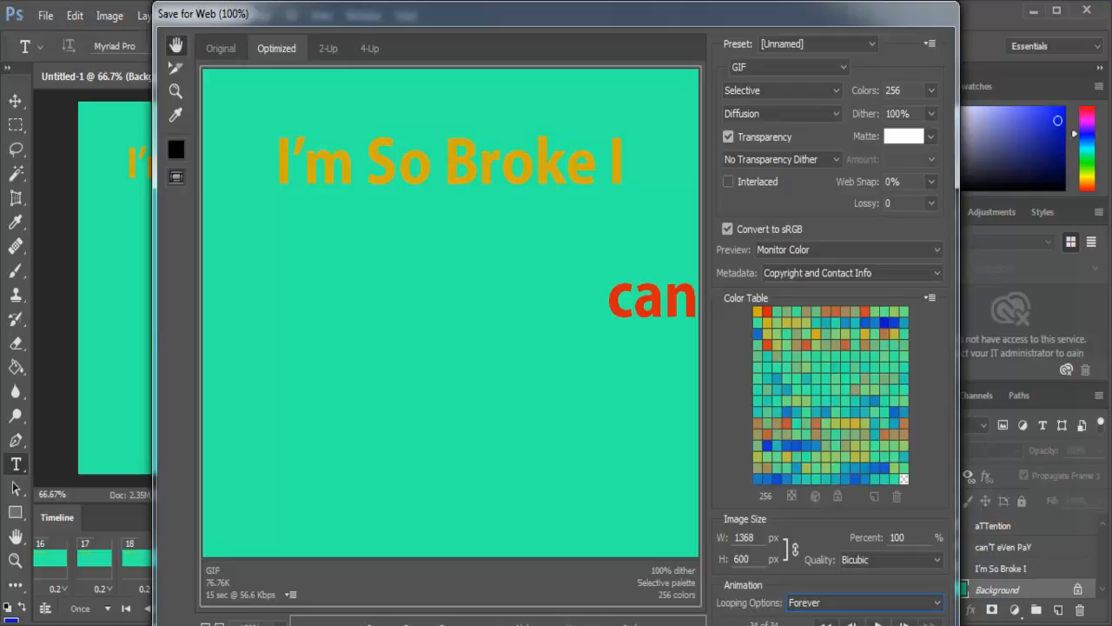
Save the optimized animation as Broke1 in the Broke folder, using the HTML and Images format
key(Return)
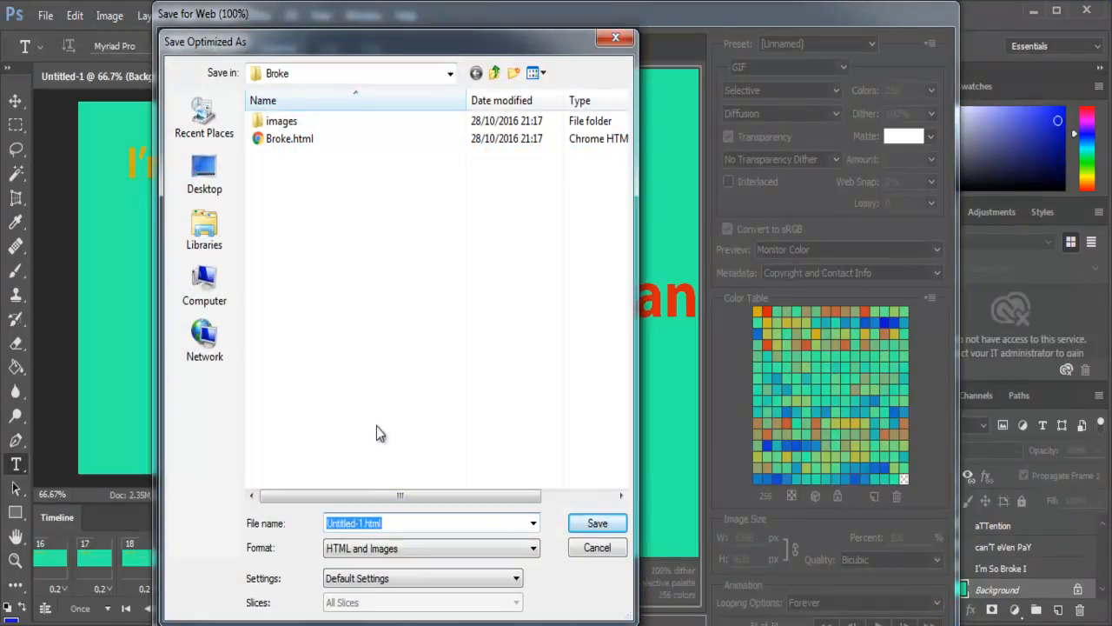
click(270, 139)
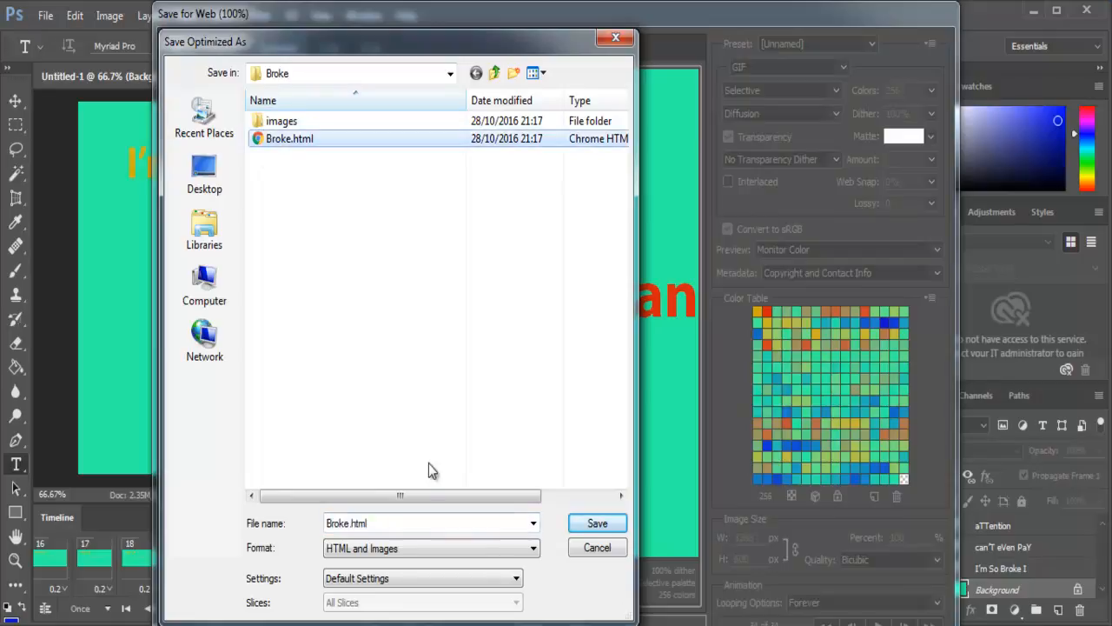
click(378, 524)
drag(378, 524, 348, 524)
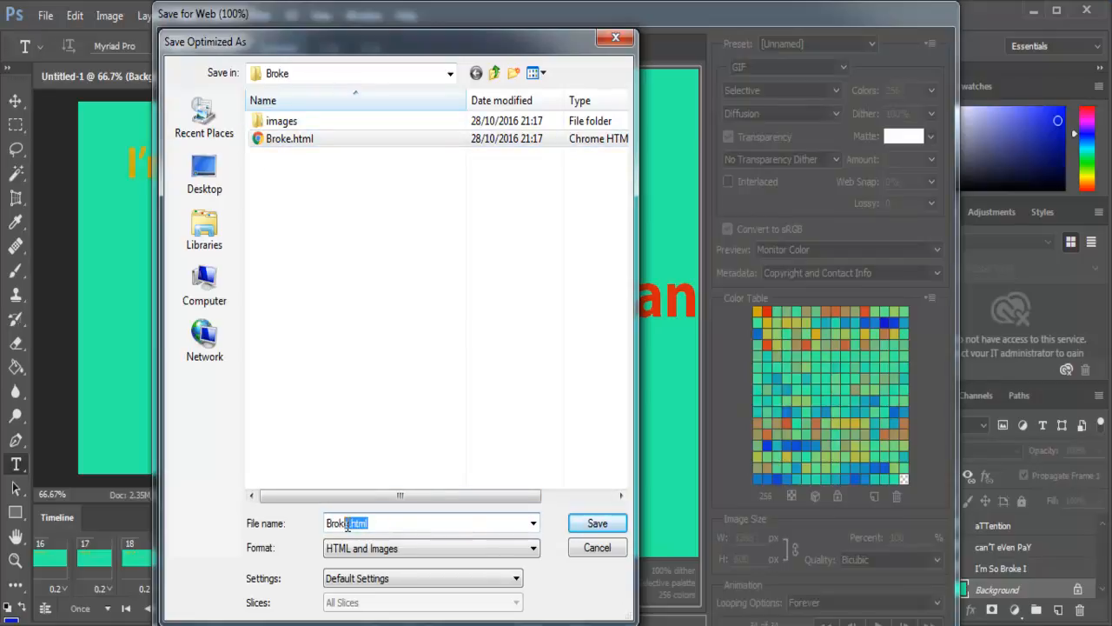
text(1)
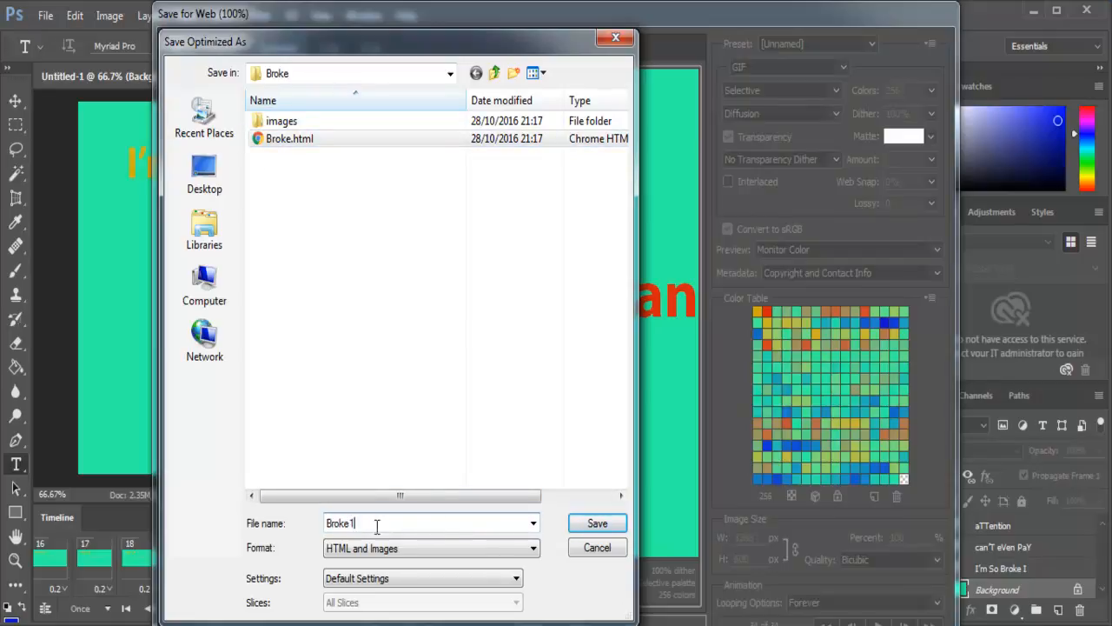
click(608, 526)
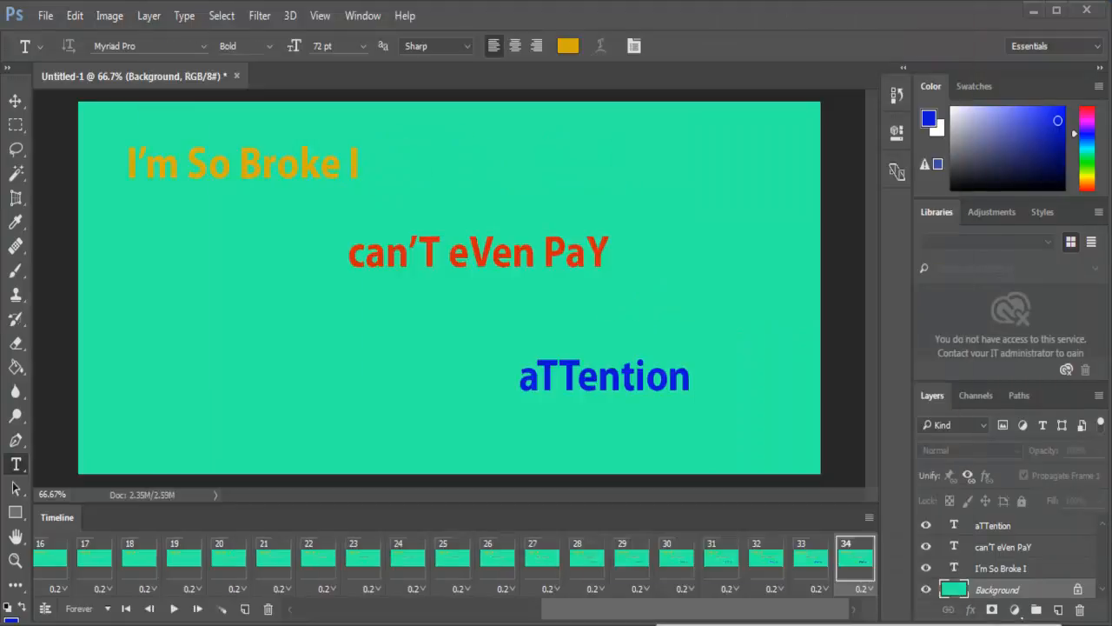
Check the Broke folder for the exported files, then switch to Chrome to view Broke1.html playing
mouse_move(199, 622)
click(304, 569)
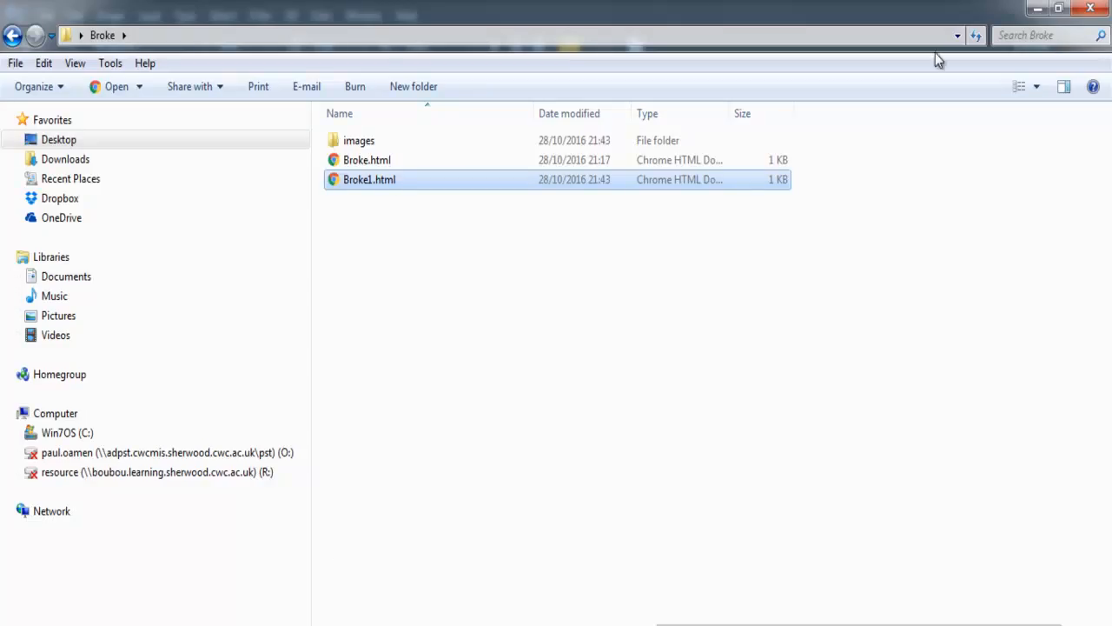
click(1039, 9)
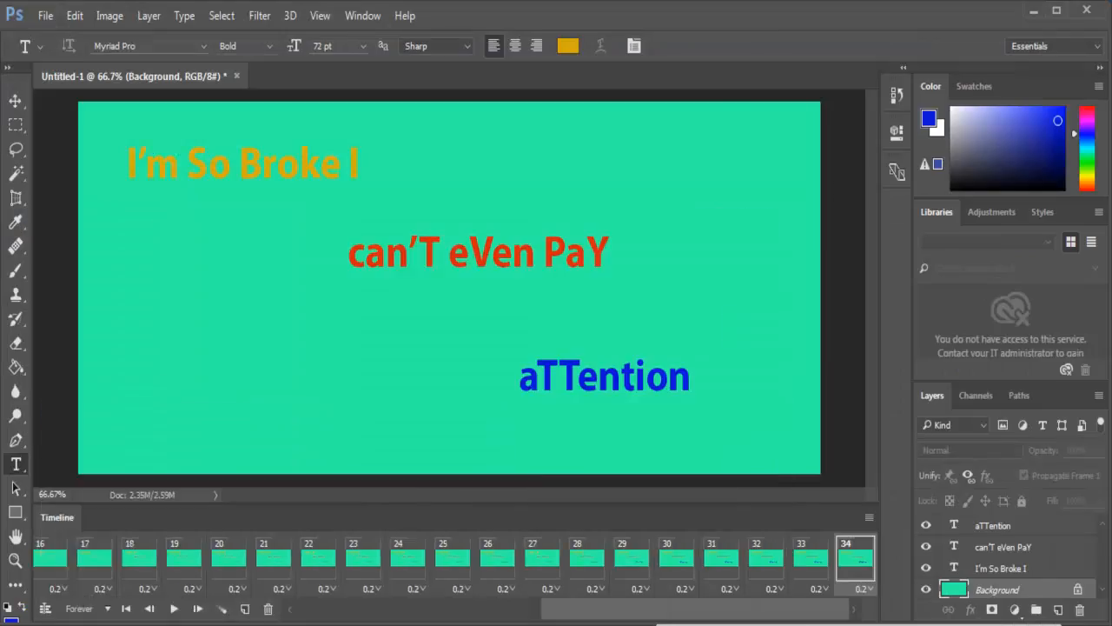
key(alt+Tab)
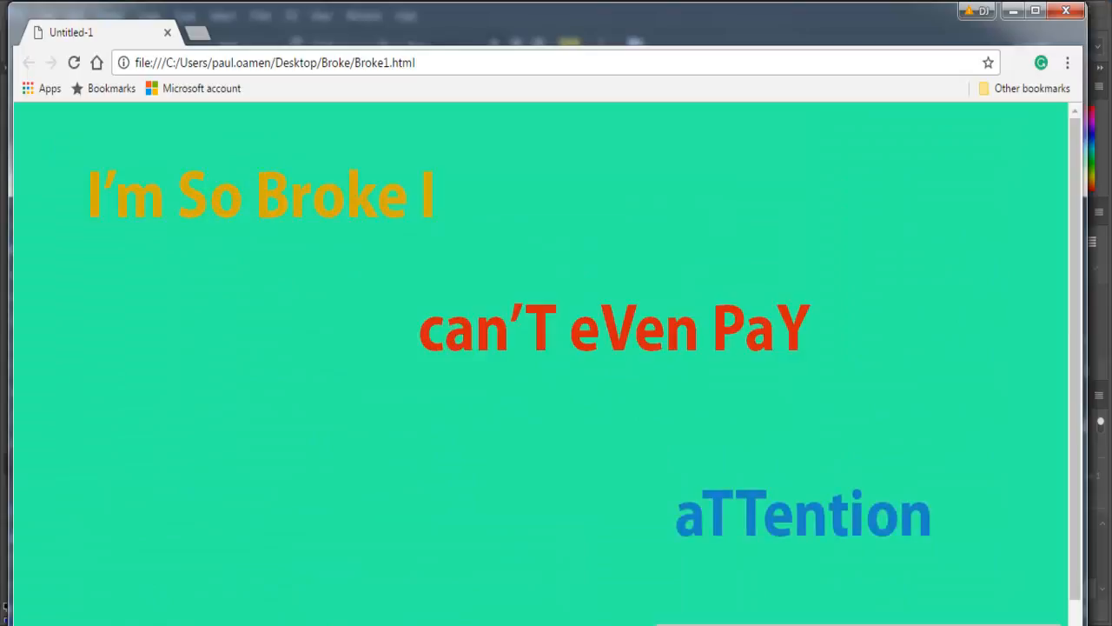